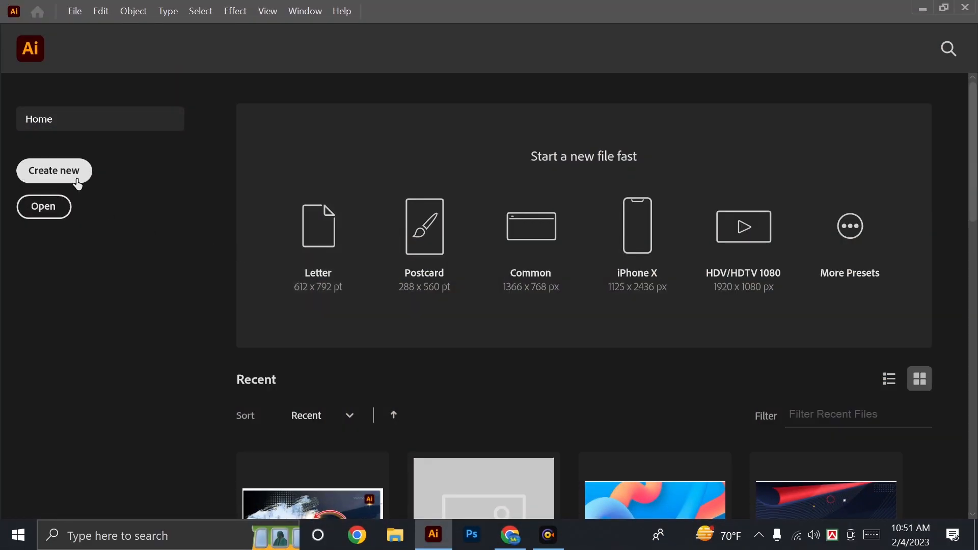
Create a new portrait A4 document in inches with CMYK colour and 300 ppi raster effects.
click(77, 182)
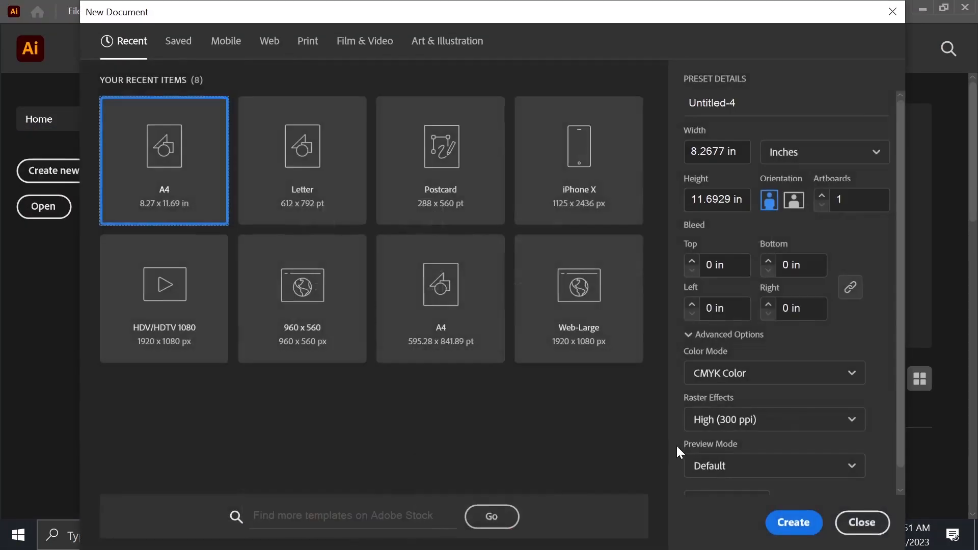
click(803, 531)
Place the placeholder text "Lorem ipsum" near the artboard's centre and scale it up to about 2.14 in wide.
key(ctrl+space)
drag(390, 245, 484, 250)
drag(396, 279, 520, 314)
click(20, 139)
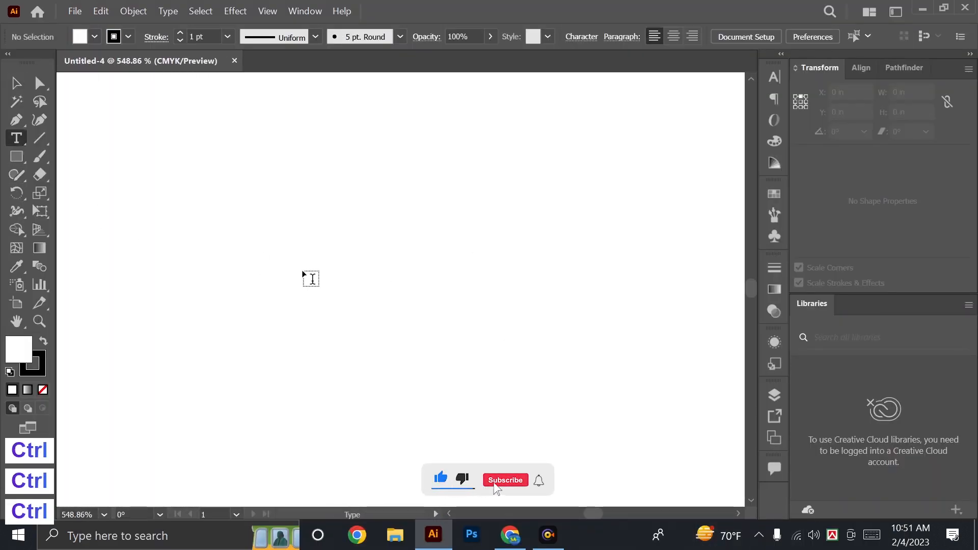
click(350, 258)
click(18, 87)
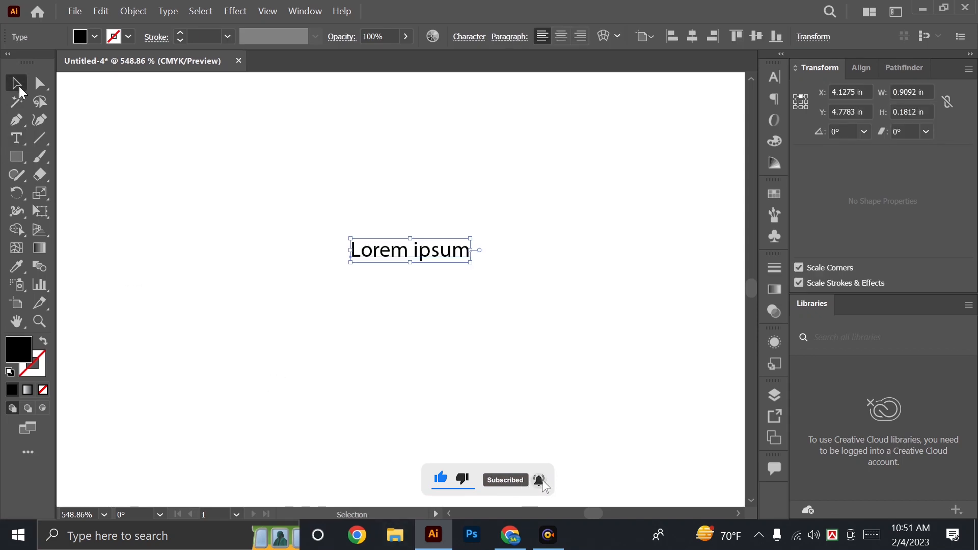
drag(472, 250, 551, 263)
double_click(444, 267)
key(ctrl+Return)
key(ctrl)
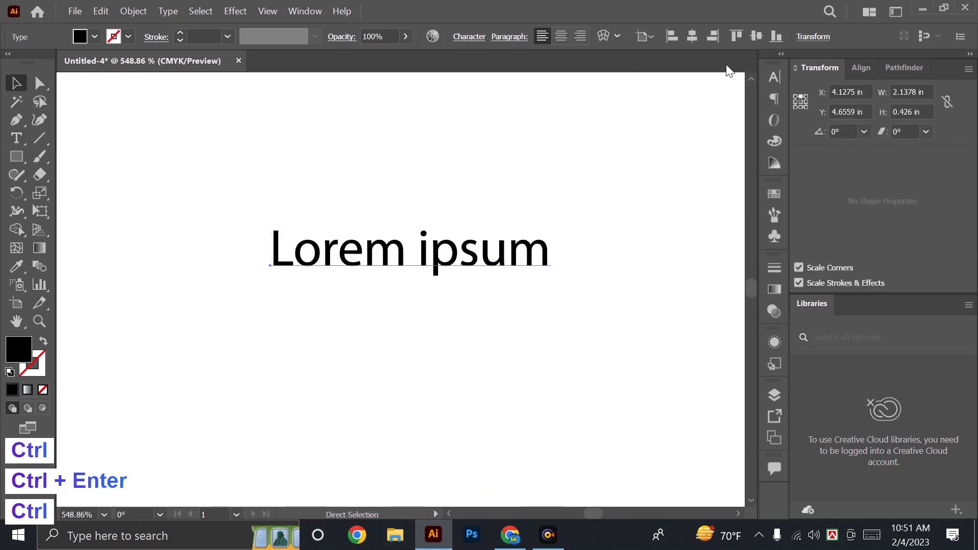
Change the "Lorem ipsum" text's font to Raleway Black.
click(774, 77)
click(633, 93)
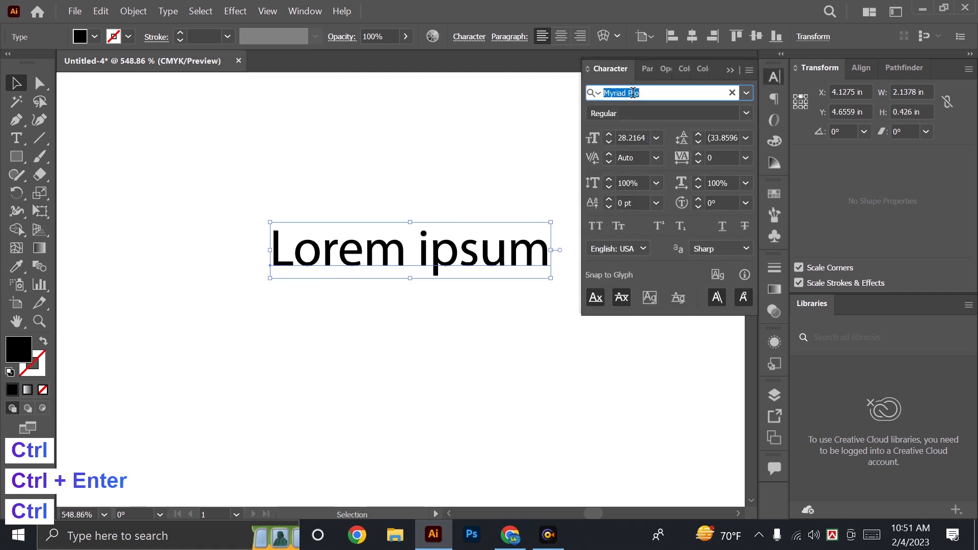
text(ra)
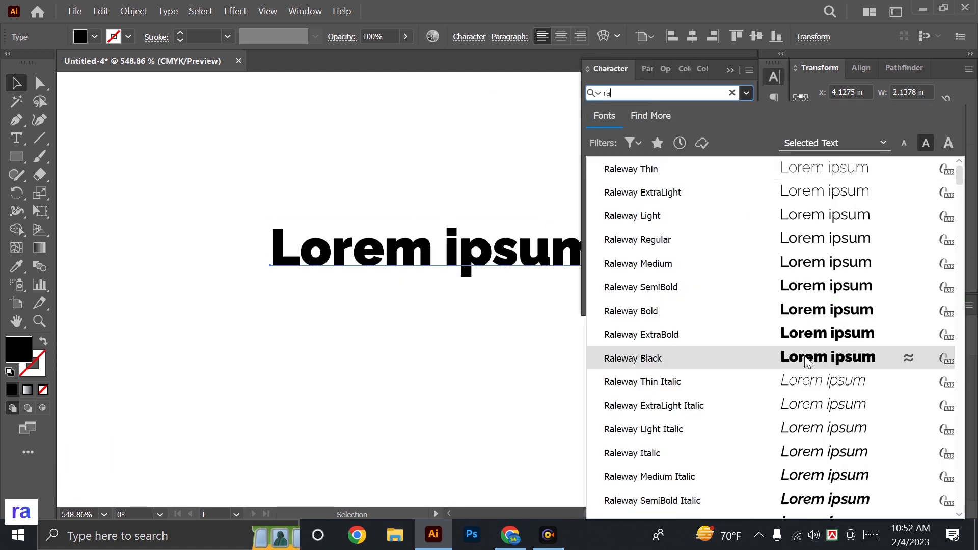
click(808, 358)
key(space)
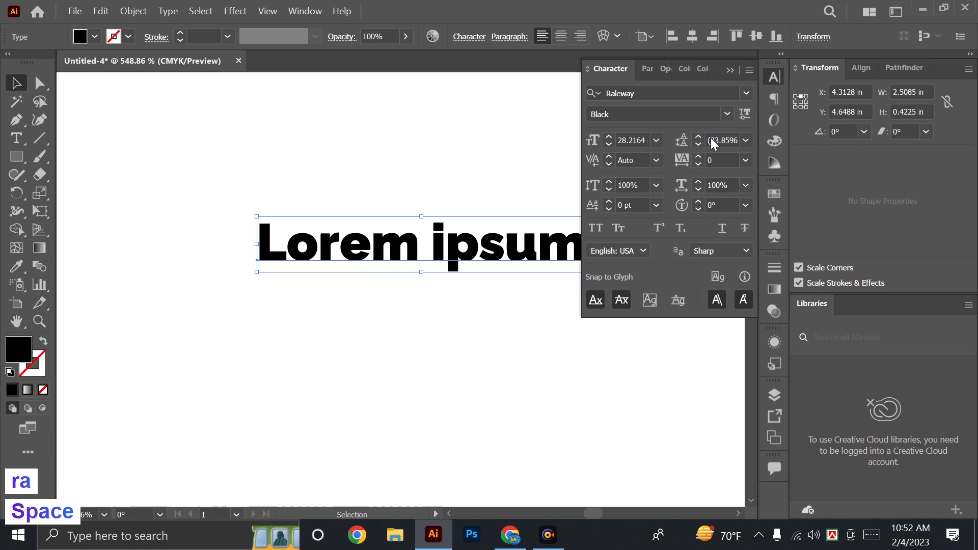
click(727, 69)
Duplicate the text about 0.5 in straight below itself and replace the upper text with "ENGLISH".
key(space)
mouse_move(435, 253)
mouse_down()
mouse_move(435, 179)
mouse_move(437, 246)
mouse_up()
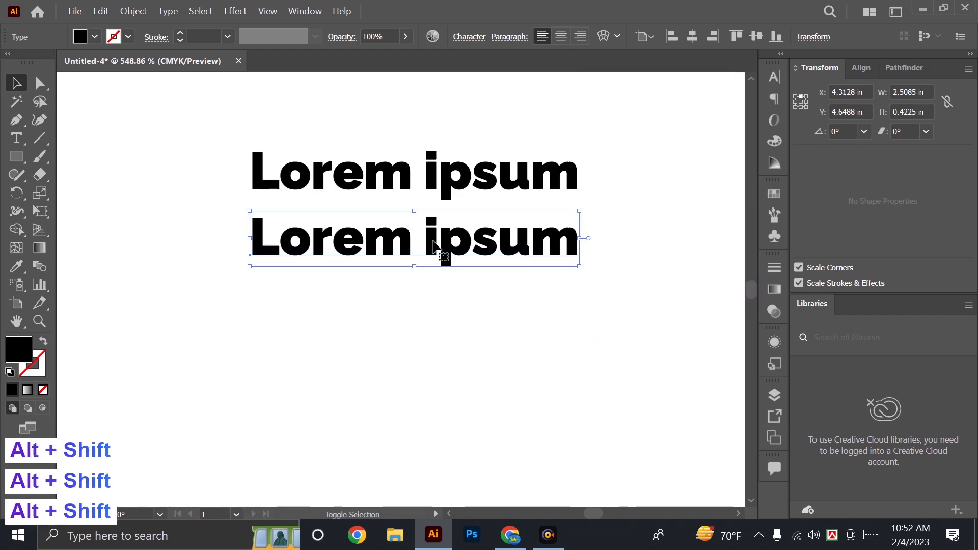
double_click(397, 183)
triple_click(398, 180)
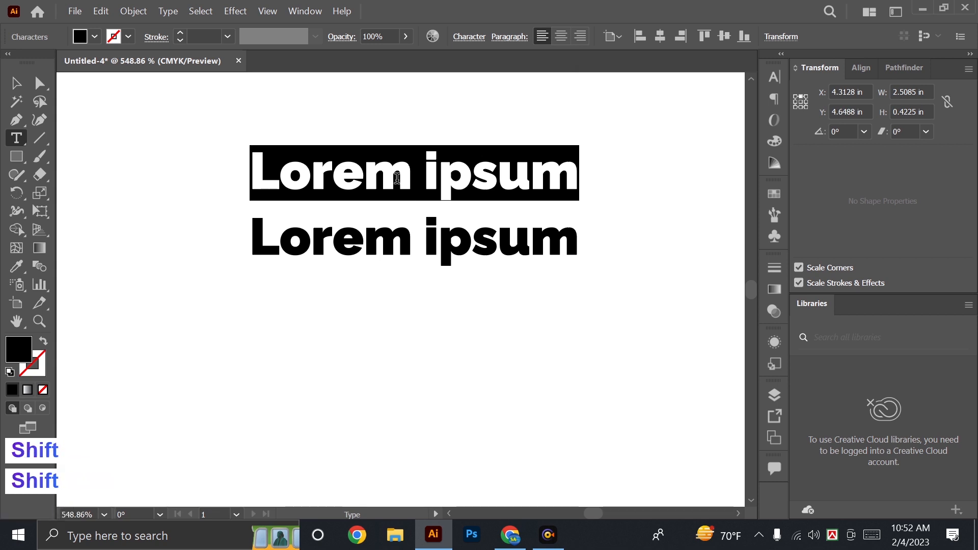
text(ENGLISH)
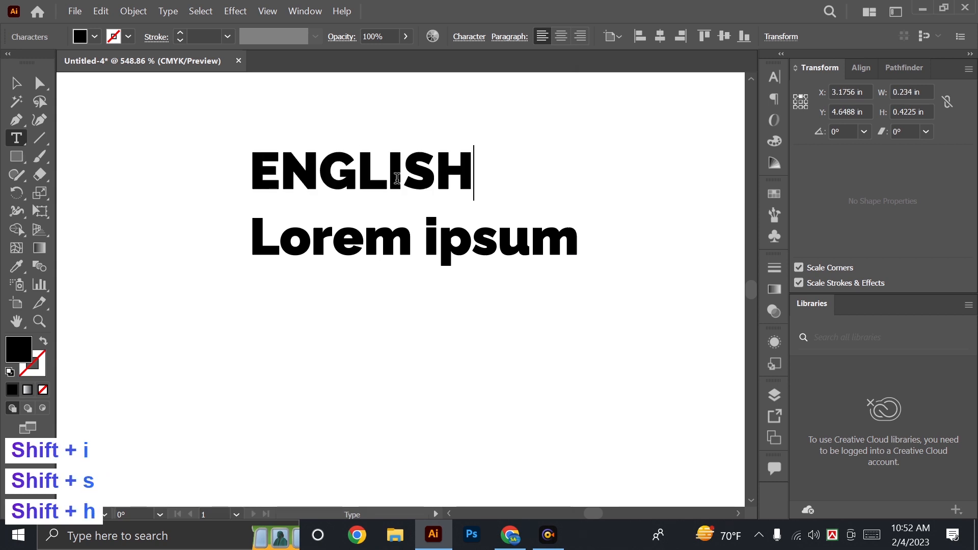
Replace the lower "Lorem ipsum" text with "বাংলা" using Bengali keyboard input.
double_click(330, 250)
triple_click(330, 250)
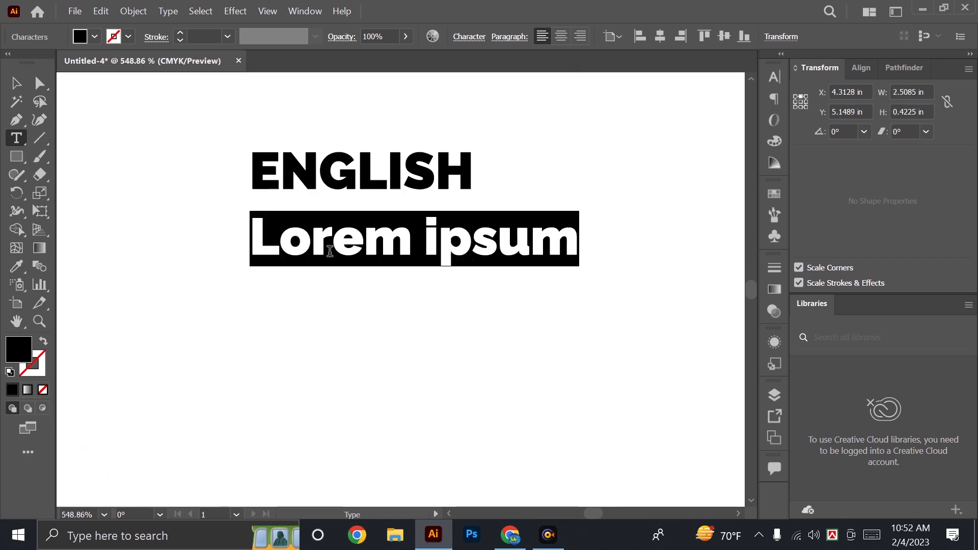
text(বাংলা)
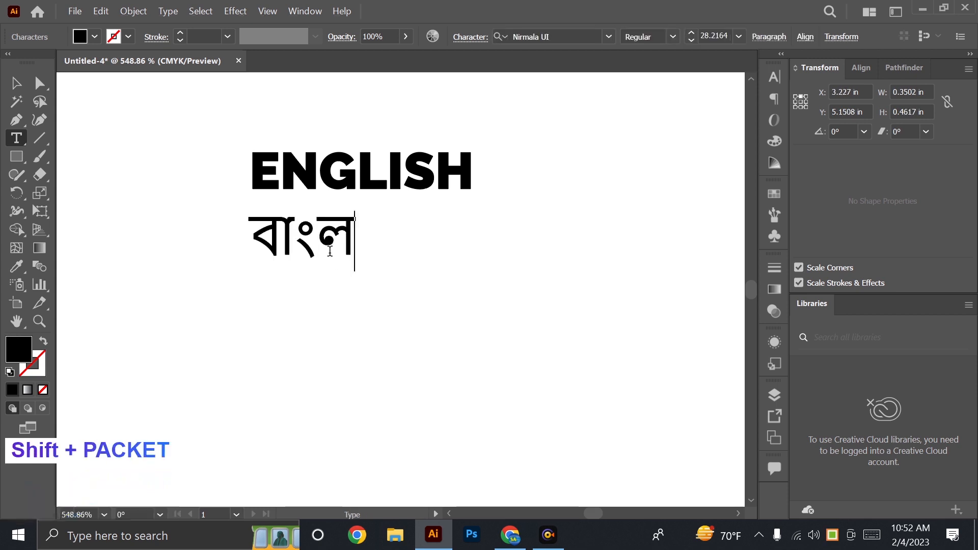
key(Escape)
drag(592, 341, 149, 145)
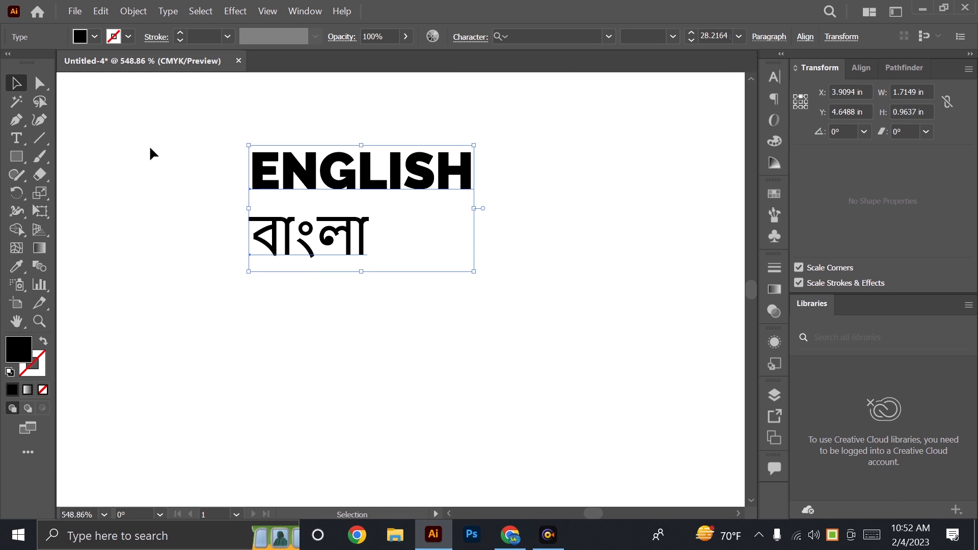
click(283, 278)
Set the font of the "বাংলা" text to Hind Siliguri Bold.
ctrl+click(352, 242)
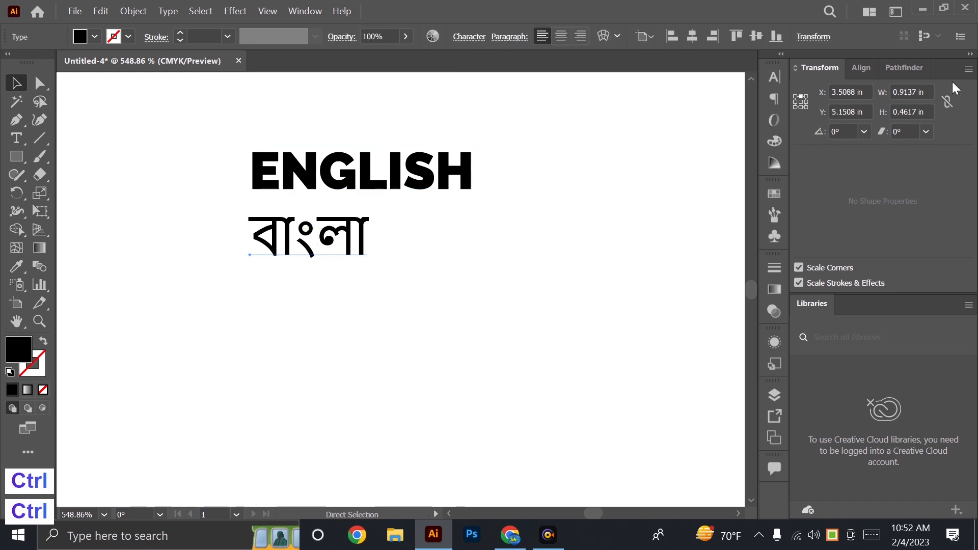
click(774, 77)
click(657, 93)
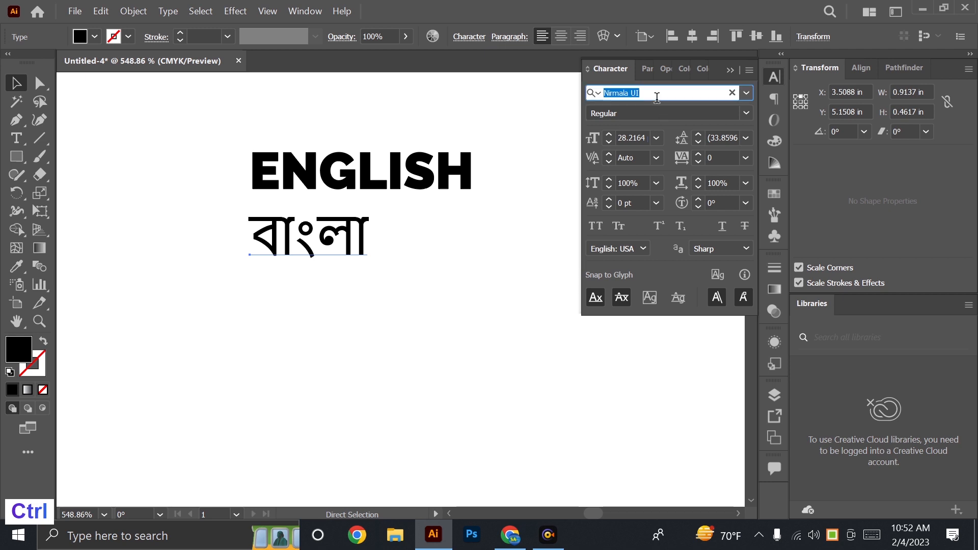
text(ুহদহগ)
key(ctrl+a)
key(ctrl+alt+v)
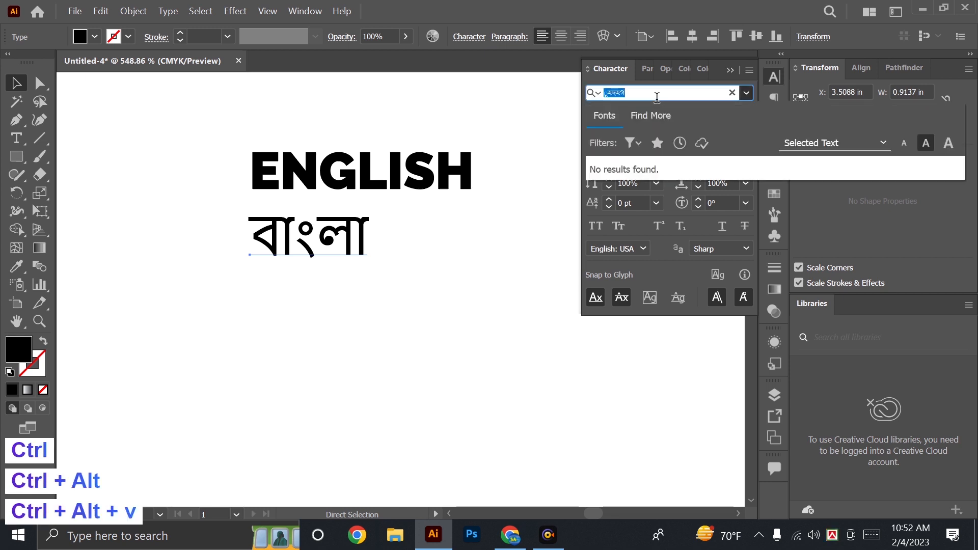
text(sili)
key(Down)
key(Down)
key(Down)
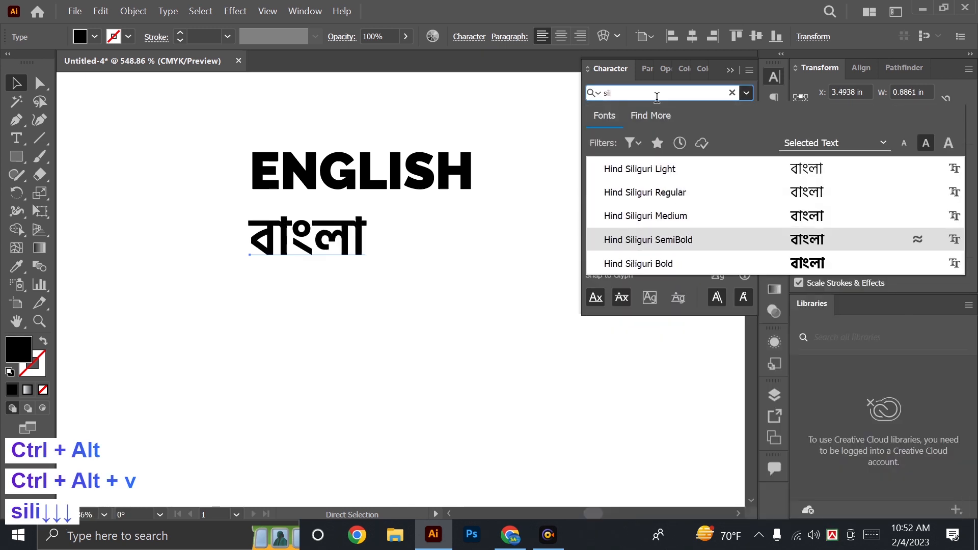
key(Return)
Enlarge the "বাংলা" text slightly and shift it sideways under the middle of "ENGLISH".
key(v)
key(Tab)
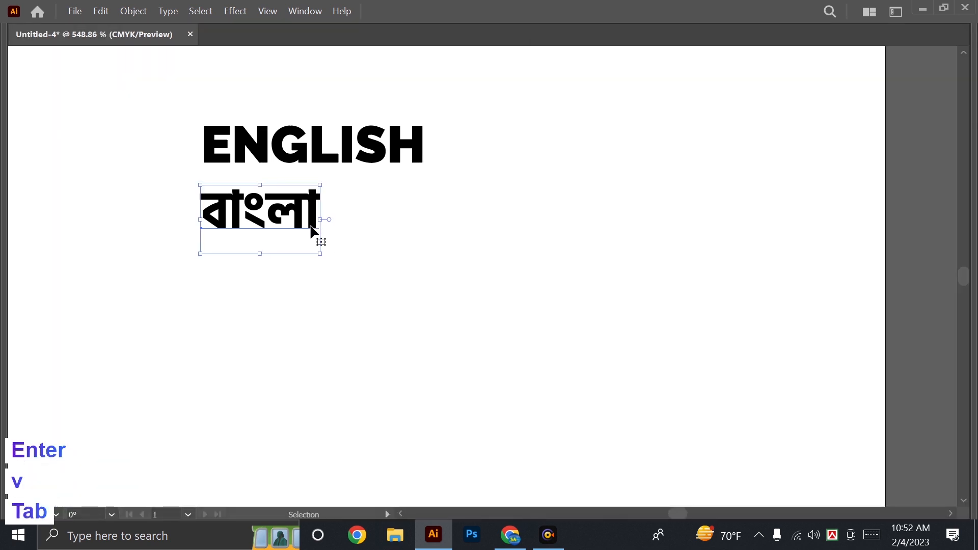
drag(320, 219, 348, 220)
drag(306, 220, 352, 221)
Align the "ENGLISH" and "বাংলা" texts to their common horizontal centre.
drag(569, 280, 279, 95)
key(Tab)
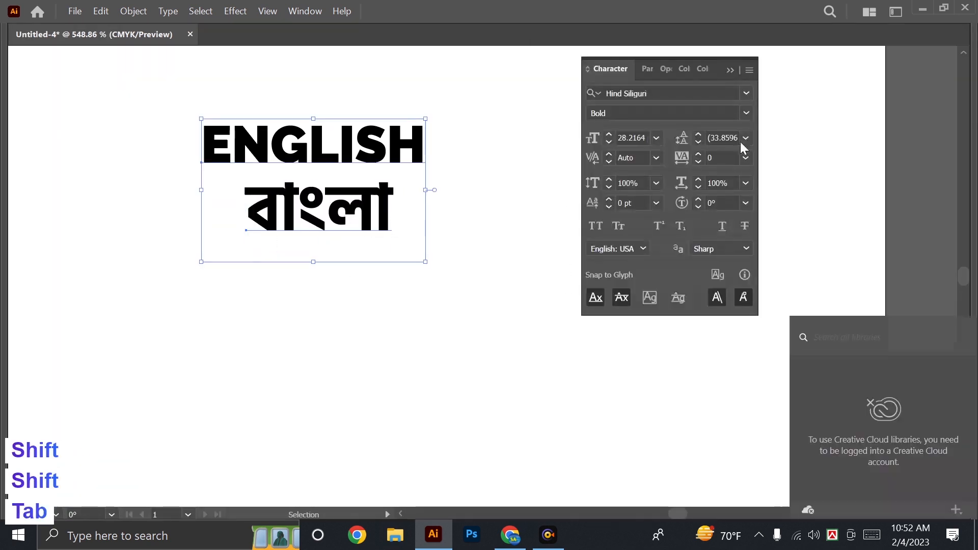
click(861, 69)
click(830, 110)
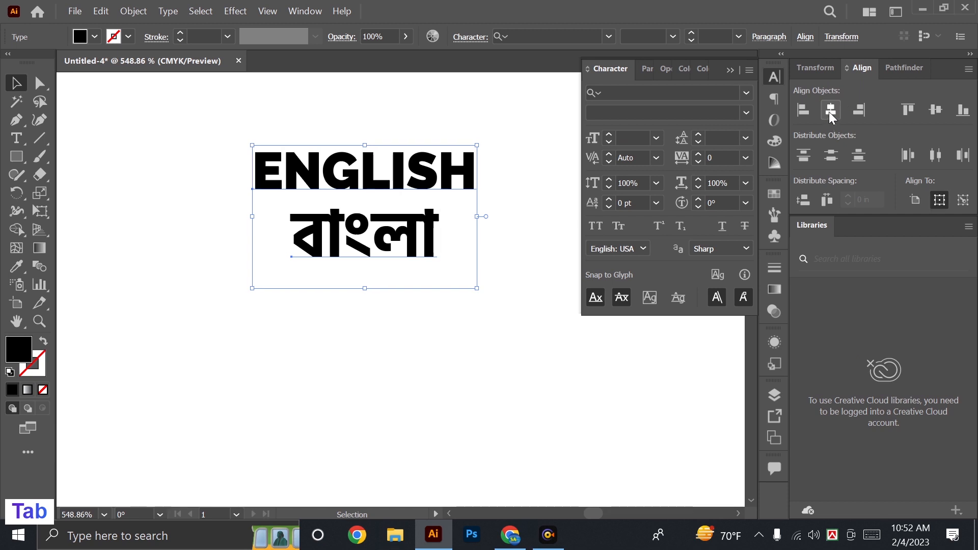
Move the "বাংলা" text straight down to widen the gap below "ENGLISH".
key(Tab)
drag(444, 308, 488, 296)
key(v)
click(484, 289)
drag(417, 210, 420, 235)
key(v)
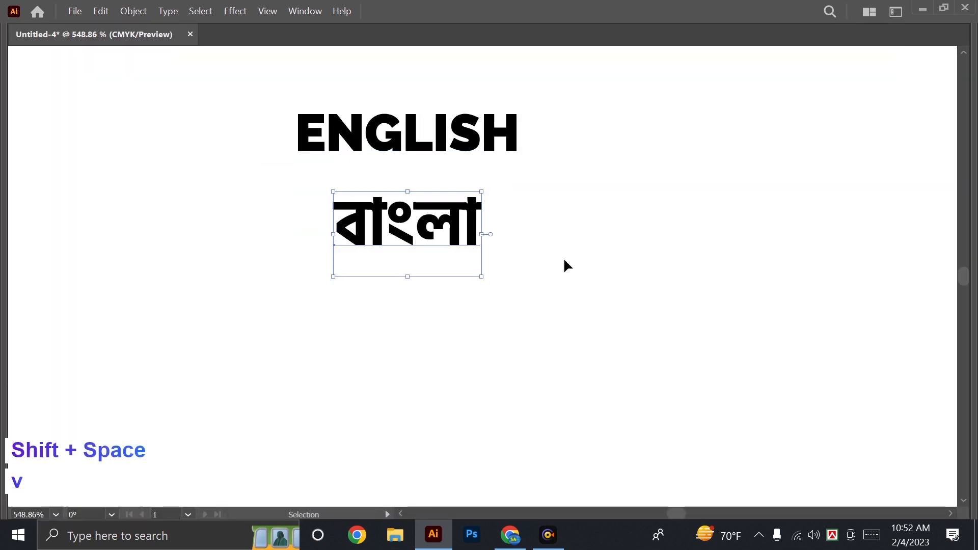
key(Tab)
drag(419, 301, 351, 340)
click(535, 306)
drag(158, 222, 145, 235)
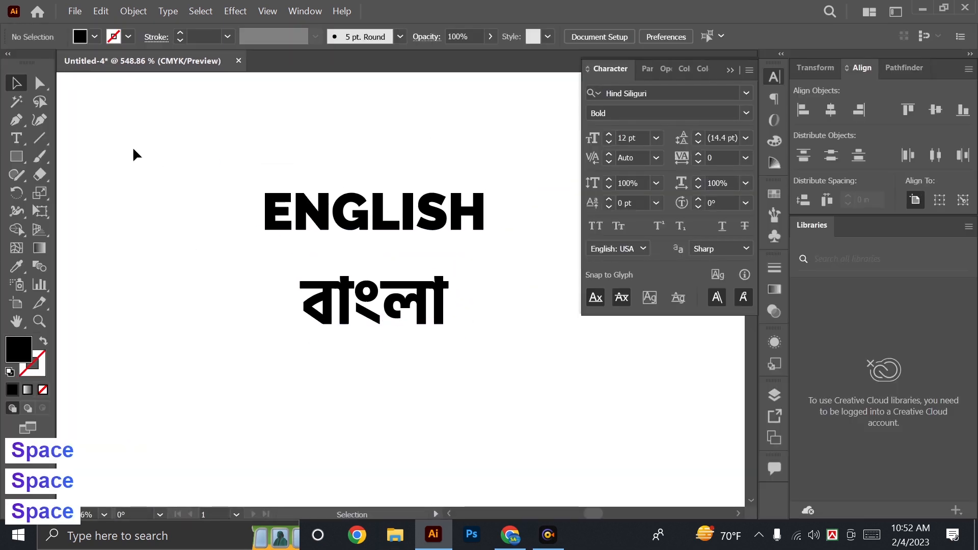
Draw a large rectangle that covers both texts with a margin on every side.
click(17, 157)
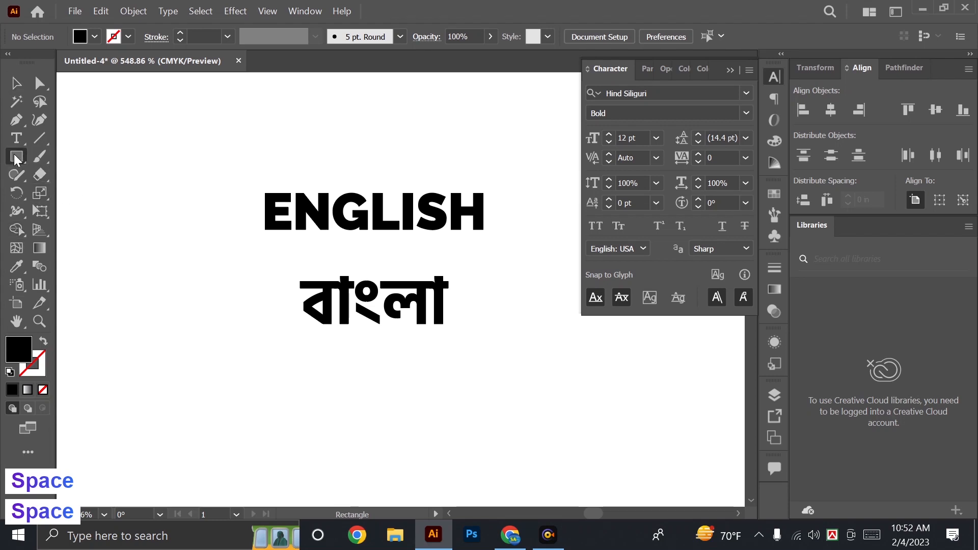
drag(160, 135, 576, 378)
click(736, 76)
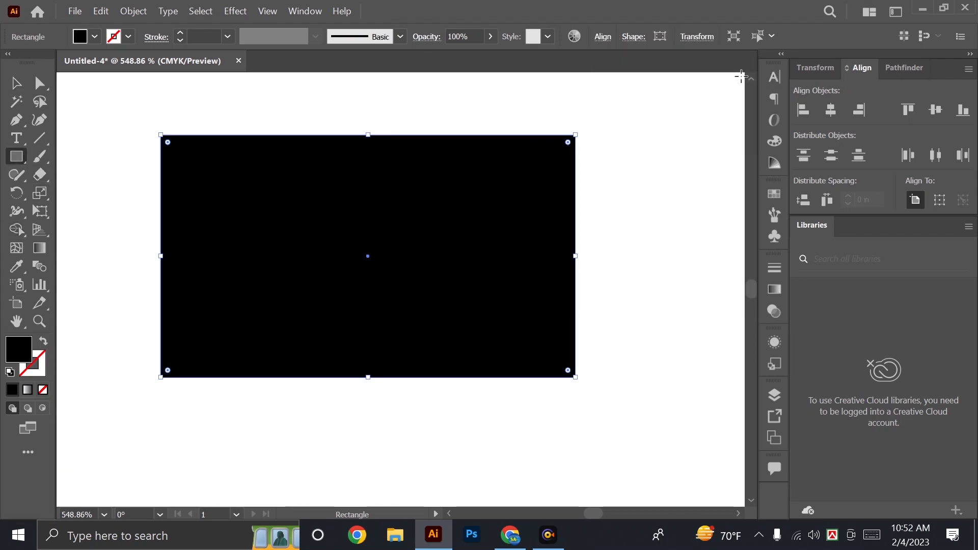
Fill the rectangle with light blue, C 27, M 0, Y 0, K 0.
click(774, 141)
drag(708, 155, 632, 153)
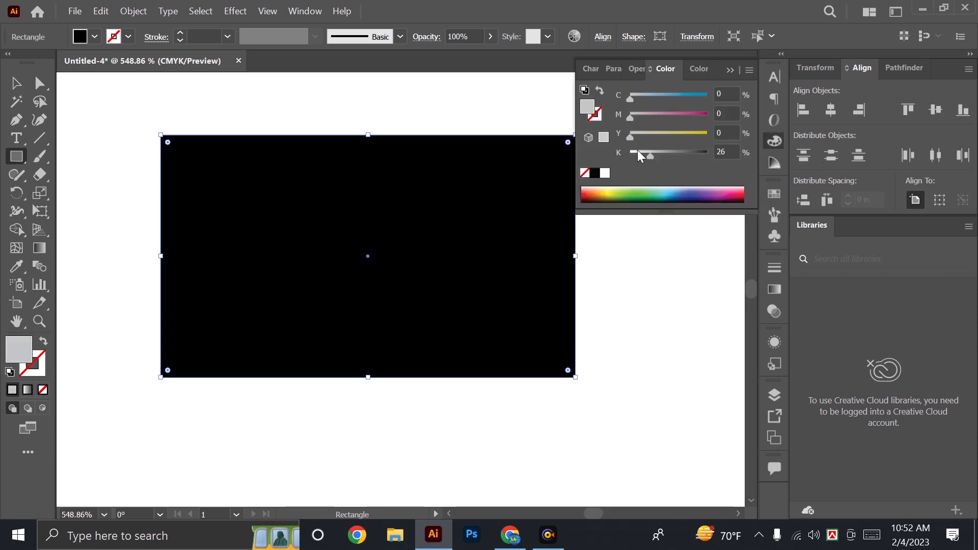
click(651, 94)
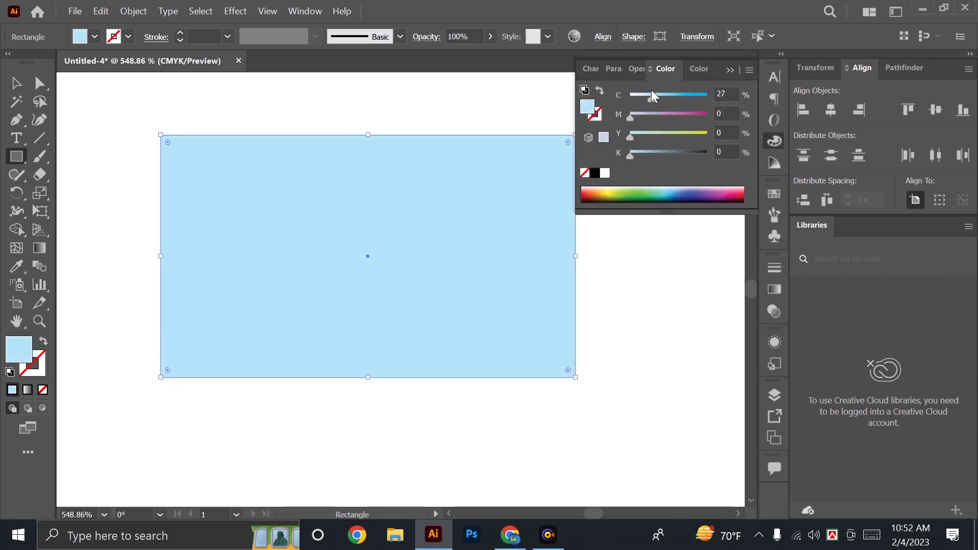
key(v)
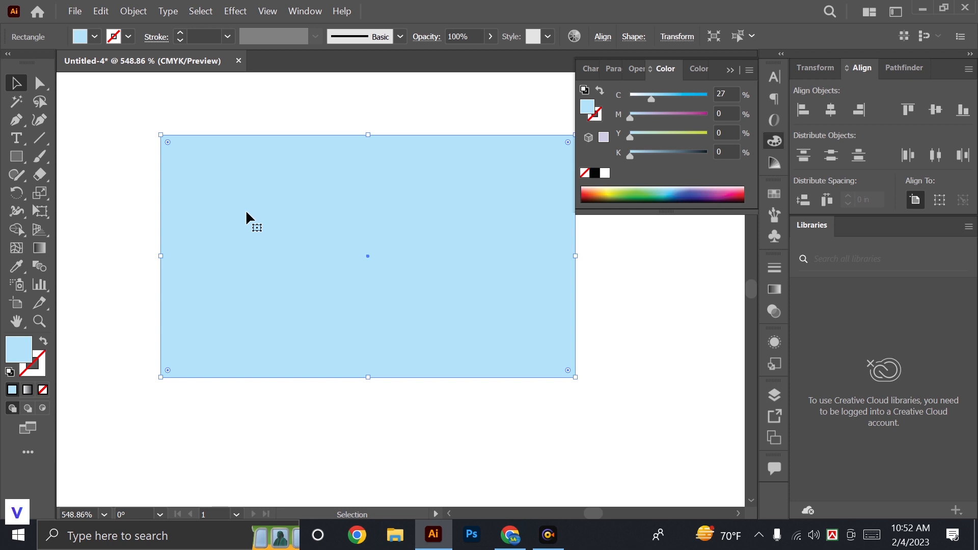
Send the light blue rectangle behind both texts and lock it.
key(ctrl+shift+bracketleft)
key(Tab)
key(space)
drag(274, 250, 316, 247)
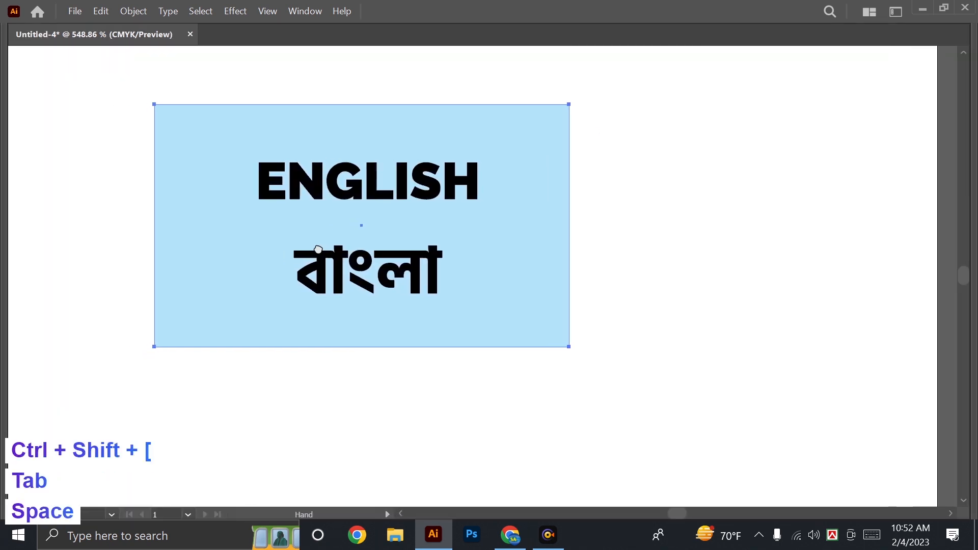
key(space)
key(Tab)
key(space)
drag(275, 291, 266, 366)
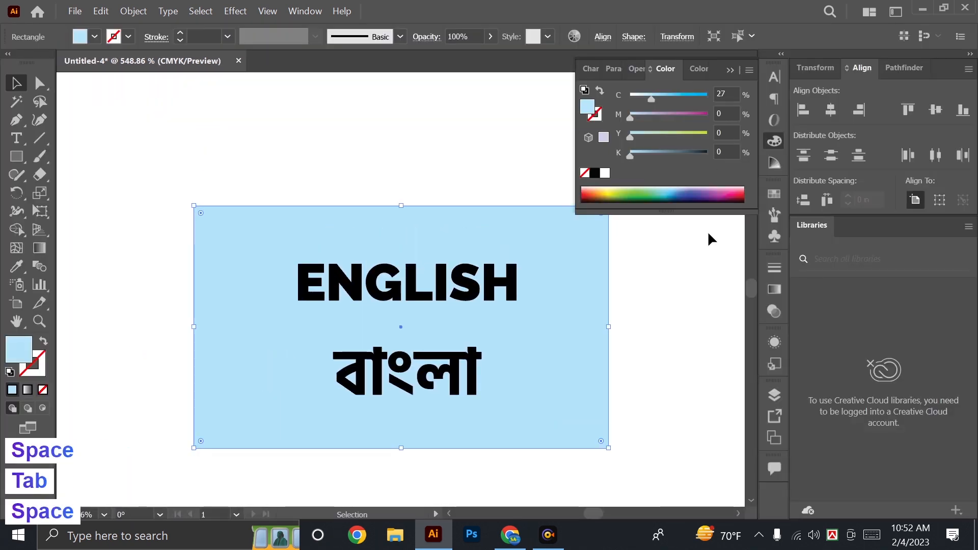
key(ctrl+2)
Select both texts and move them together slightly down over the rectangle.
key(Tab)
key(space)
drag(355, 267, 400, 247)
click(415, 238)
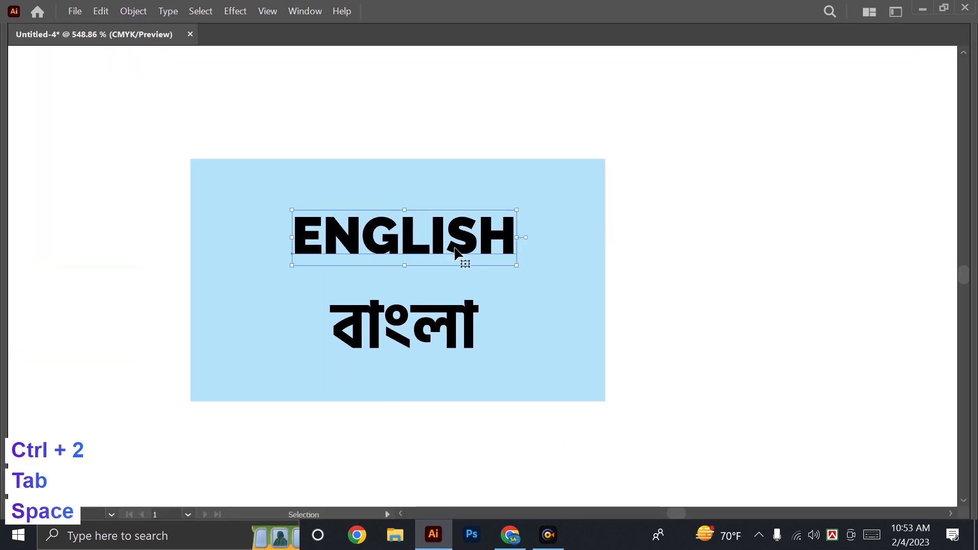
shift+click(448, 345)
drag(400, 344, 395, 361)
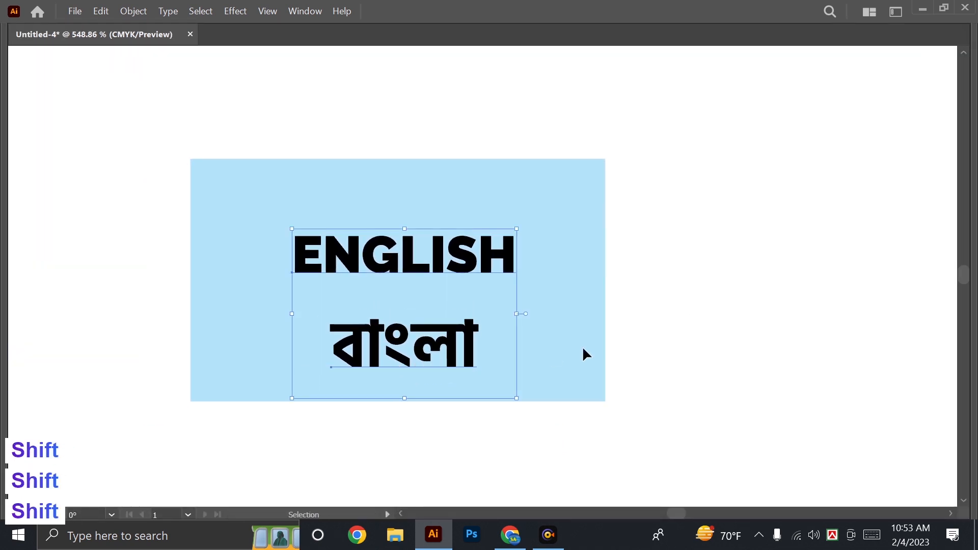
click(582, 346)
Fill the "ENGLISH" text with purple, C 50, M 100, Y 0, K 0.
click(444, 265)
key(Tab)
key(space)
drag(471, 298, 423, 282)
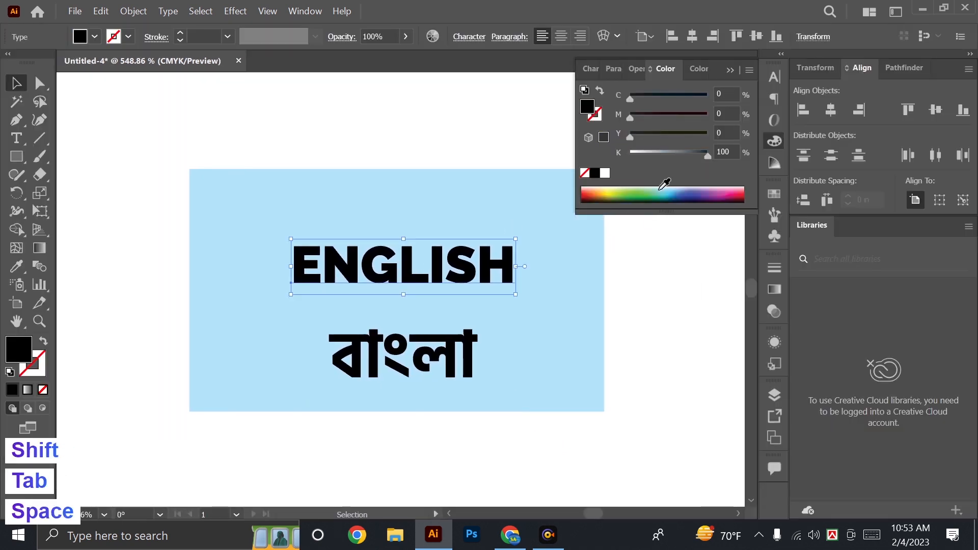
click(605, 173)
drag(679, 116, 757, 115)
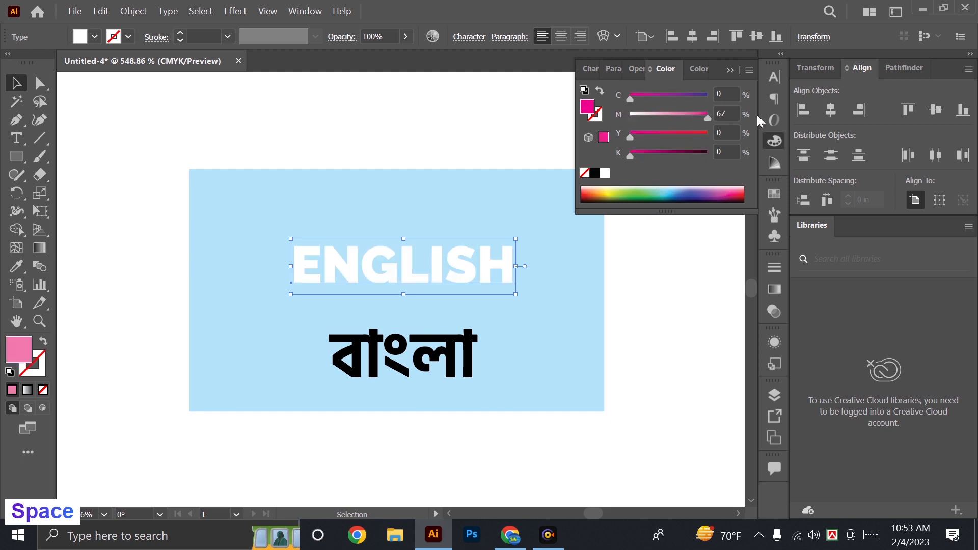
double_click(727, 94)
text(50)
key(Return)
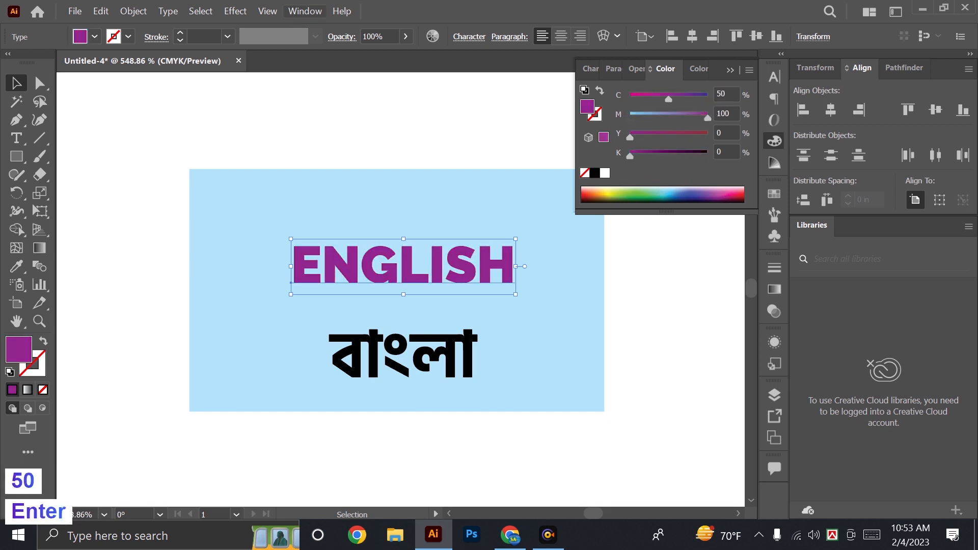
Fill the Bengali text with dark red, C 0, M 100, Y 100, K 50.
click(417, 357)
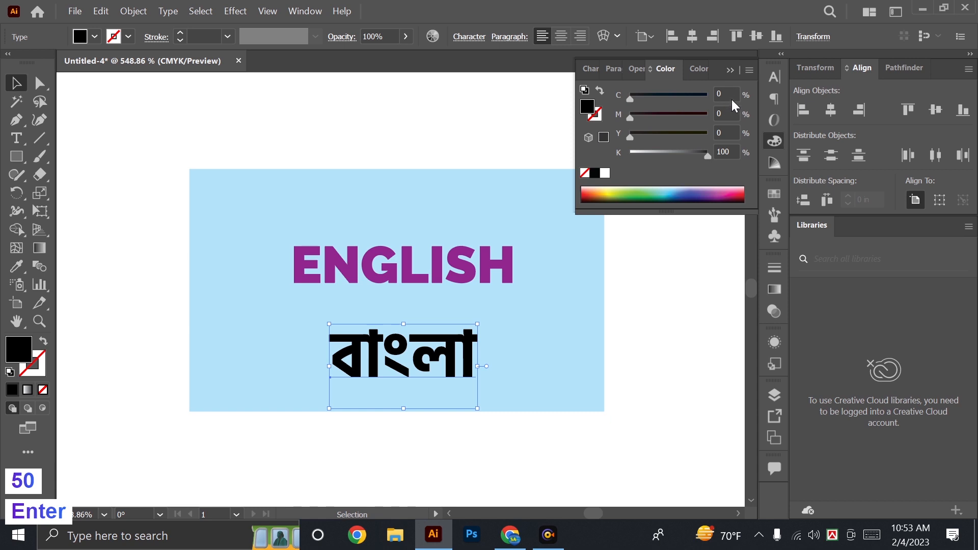
click(728, 112)
text(100)
key(Tab)
text(100)
key(Tab)
text(50)
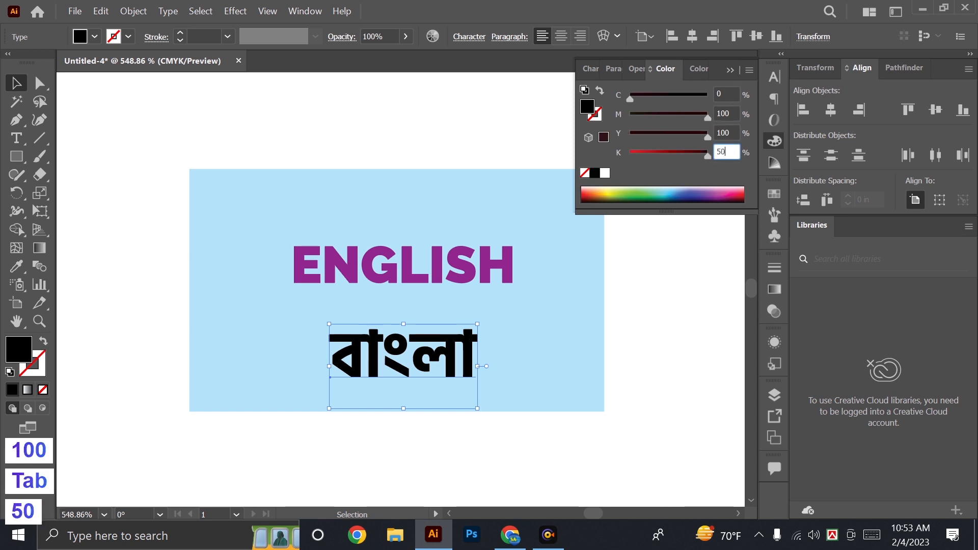
key(Return)
key(v)
drag(365, 283, 404, 277)
drag(432, 385, 432, 353)
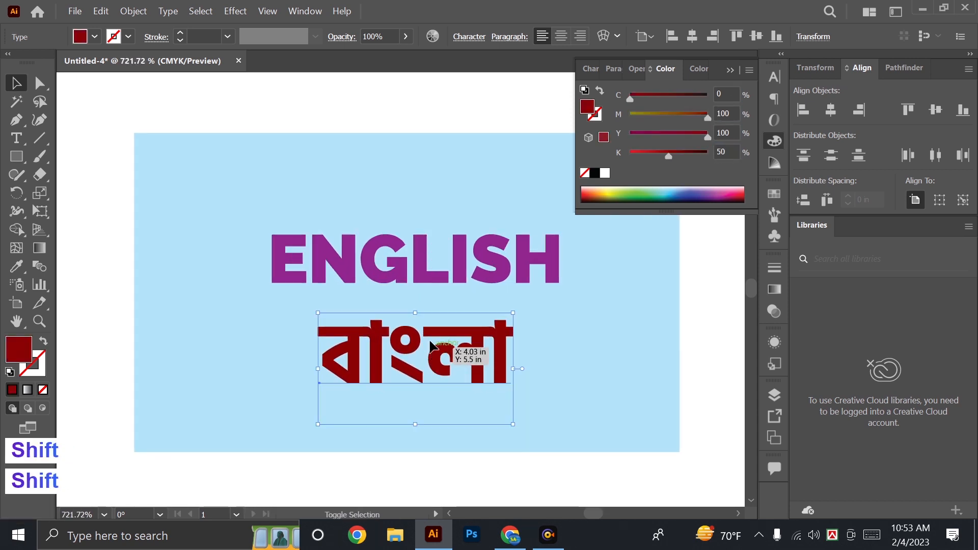
shift+click(395, 262)
drag(395, 262, 392, 246)
click(316, 160)
click(360, 249)
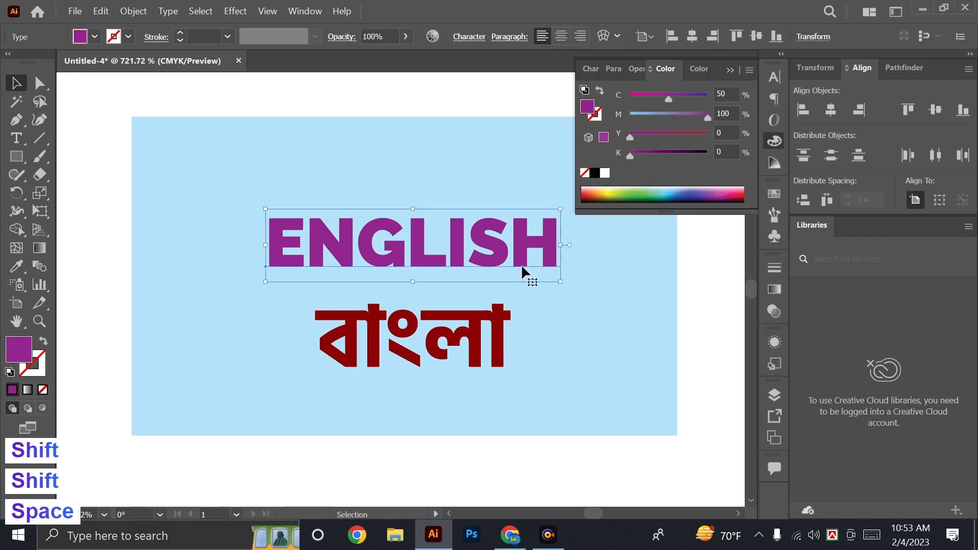
click(731, 70)
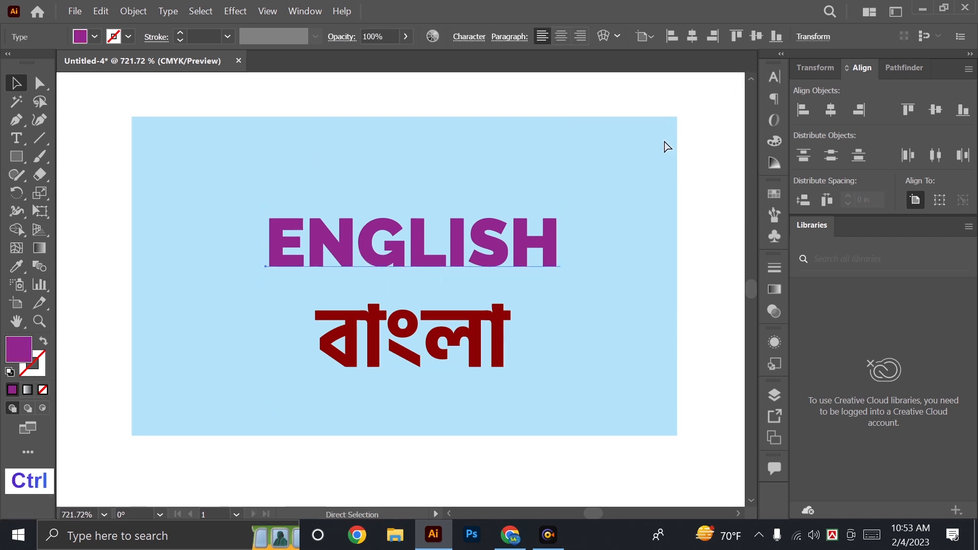
key(ctrl+c)
key(ctrl+b)
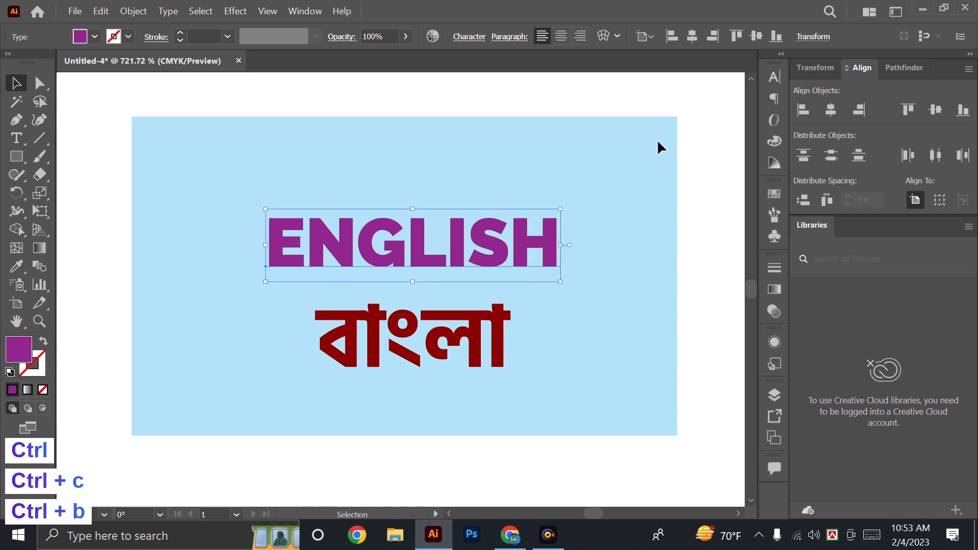
key(Delete)
Copy the purple "ENGLISH" text and paste the duplicate directly in front of it.
click(418, 267)
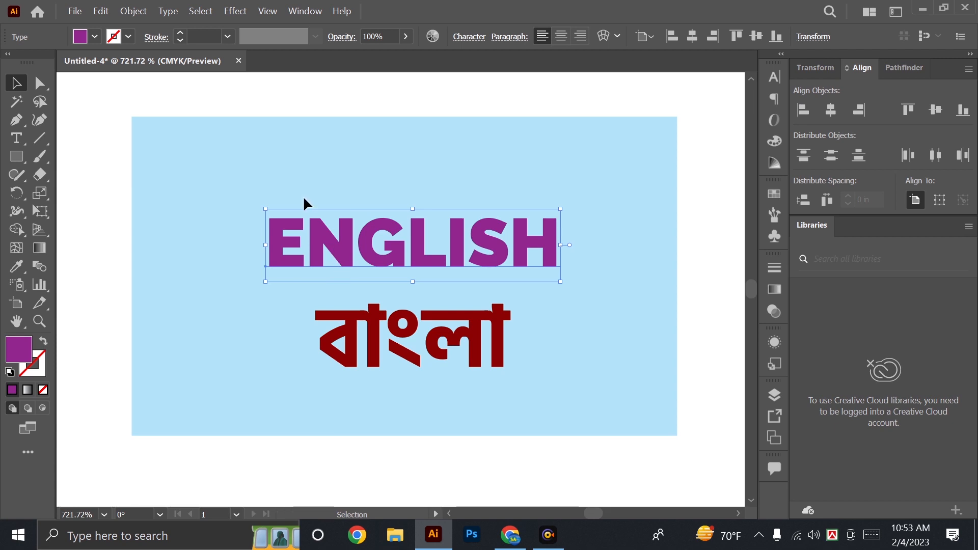
click(101, 10)
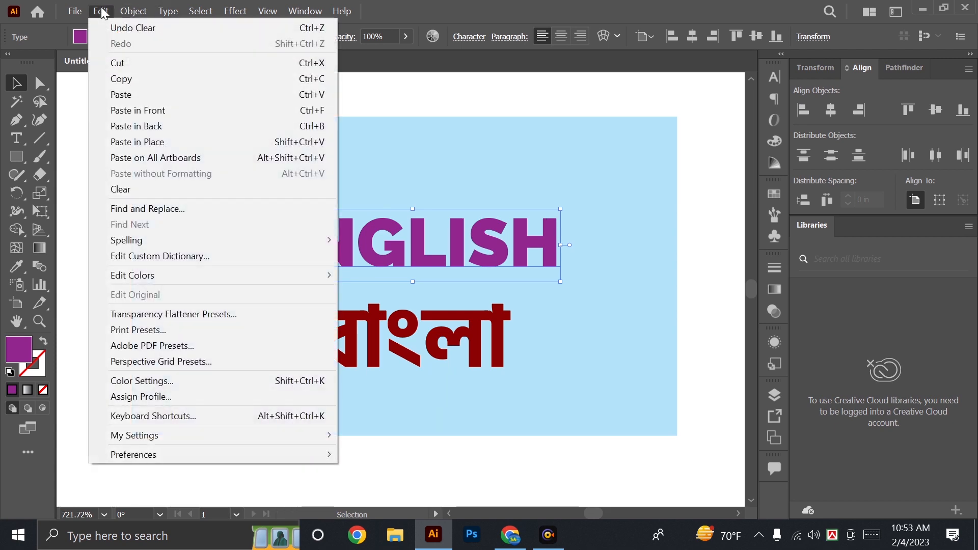
click(143, 79)
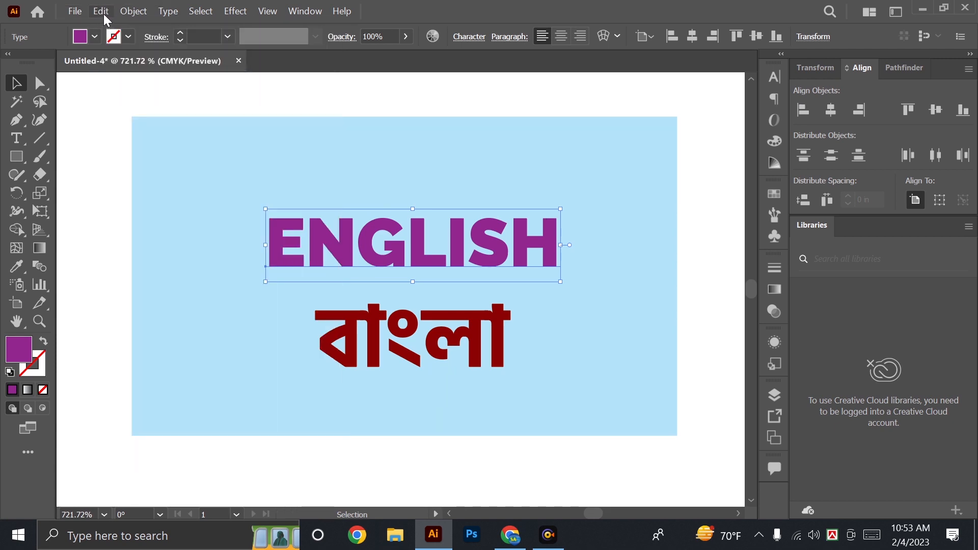
click(102, 13)
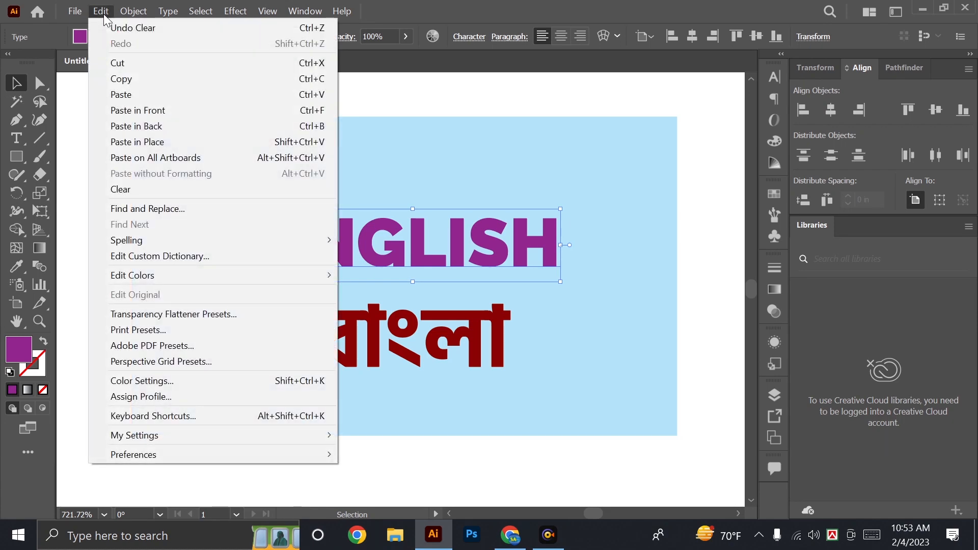
click(233, 110)
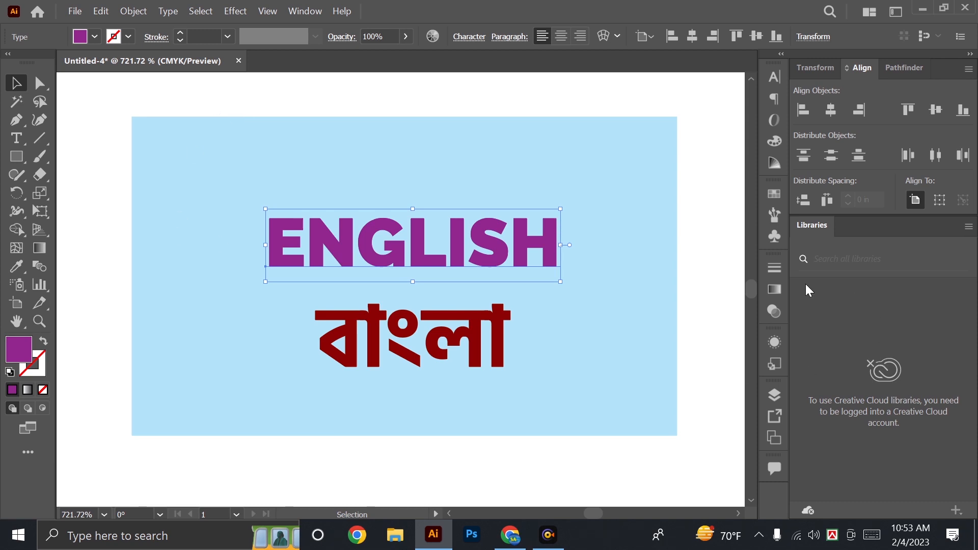
Remove the fill from the "ENGLISH" duplicate and give it a white stroke of 3 pt.
click(769, 267)
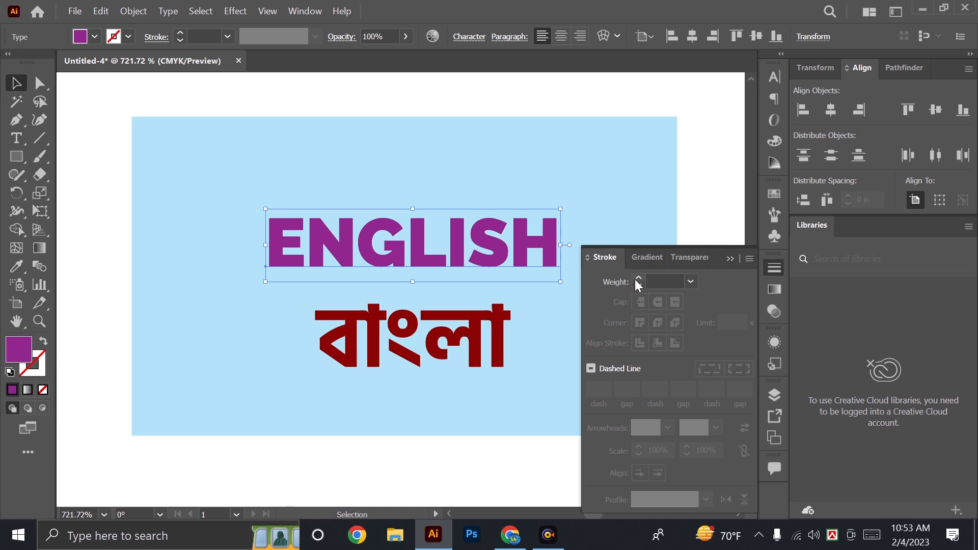
click(773, 139)
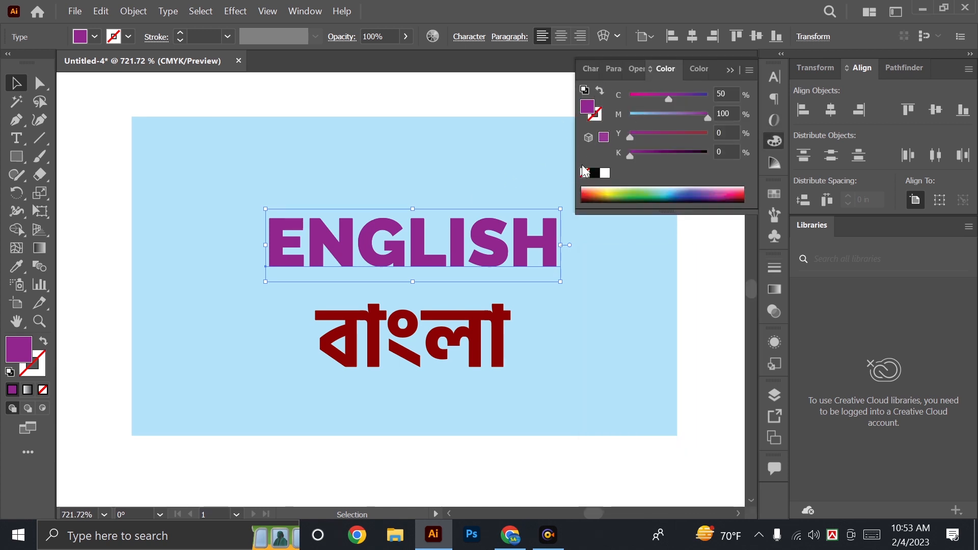
click(585, 173)
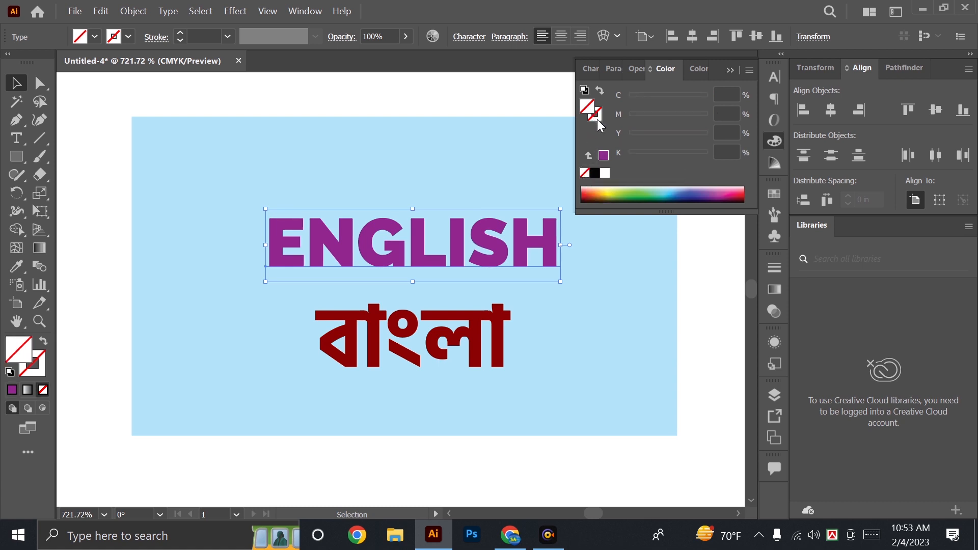
click(598, 120)
click(606, 175)
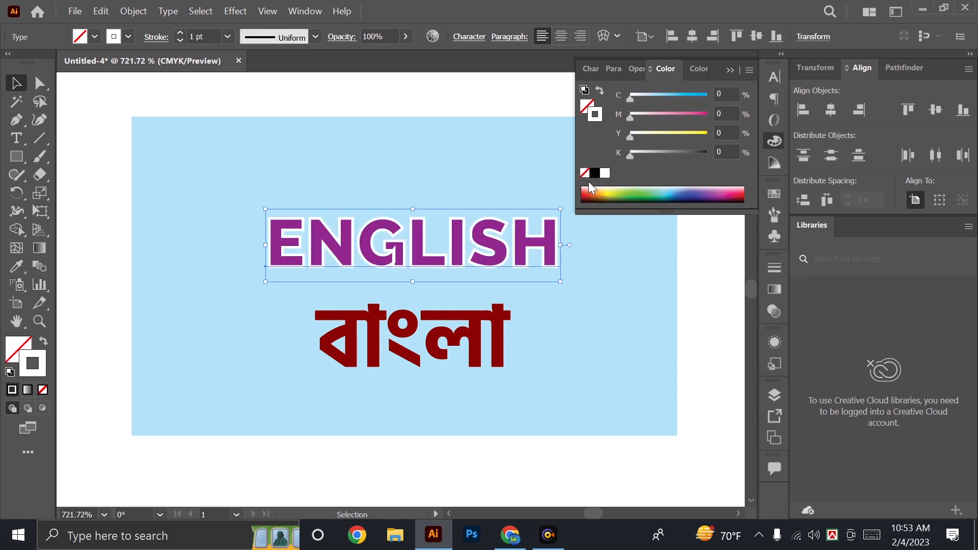
click(776, 267)
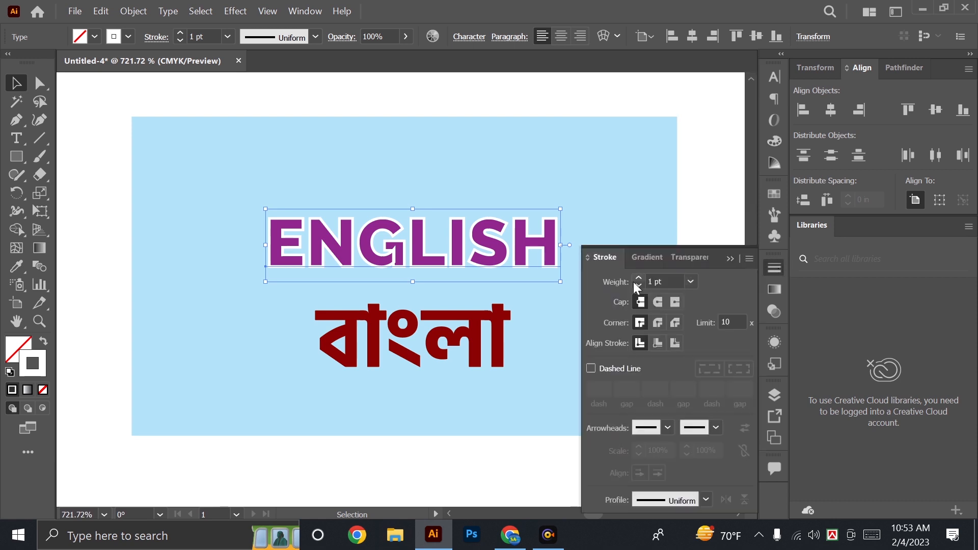
click(639, 278)
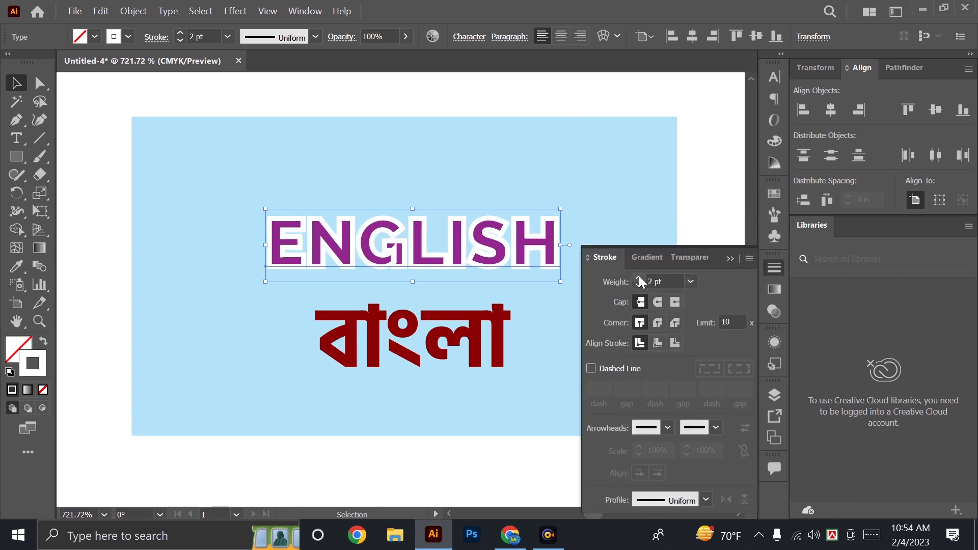
click(638, 277)
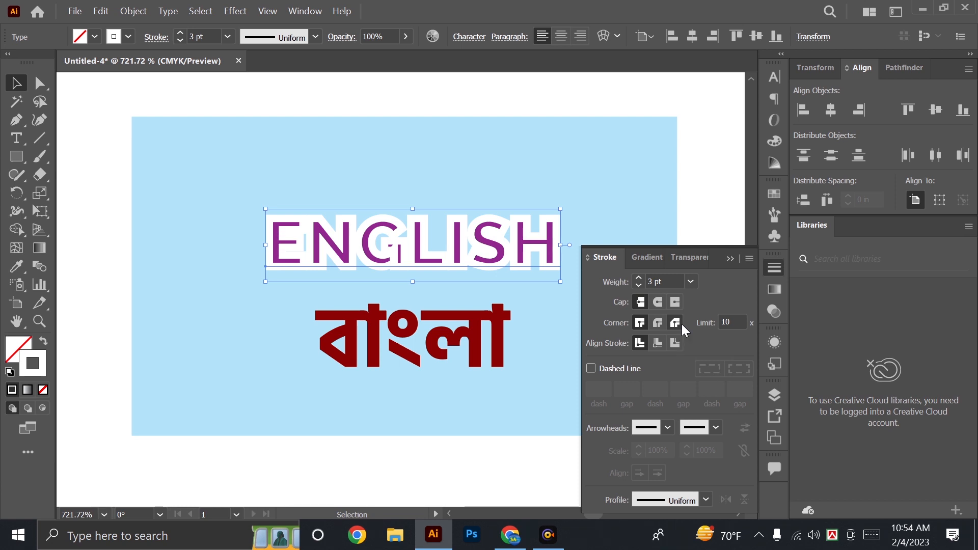
click(728, 255)
Send the white-outlined copy one level backward behind the purple text and give its stroke a 4 pt weight with round joins.
key(ctrl)
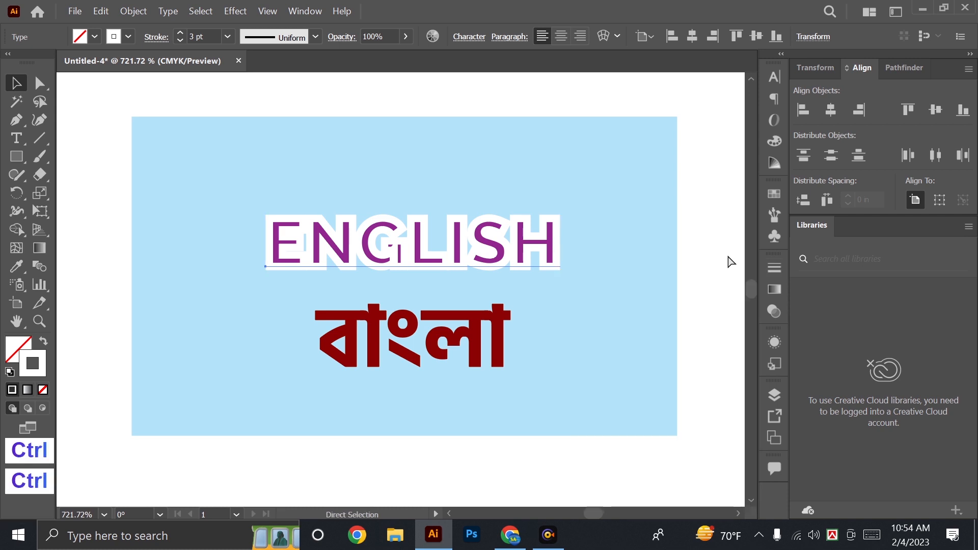
key(ctrl+bracketleft)
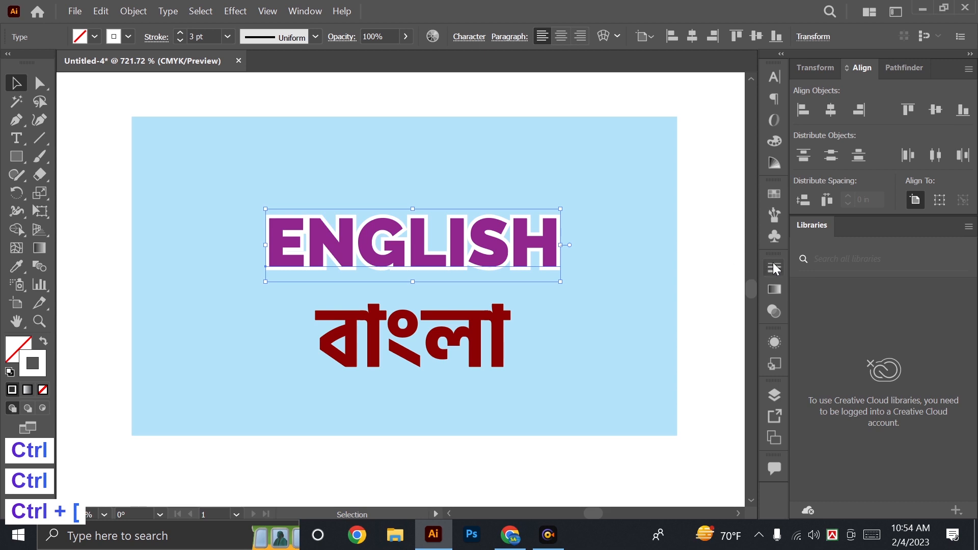
click(775, 268)
click(639, 277)
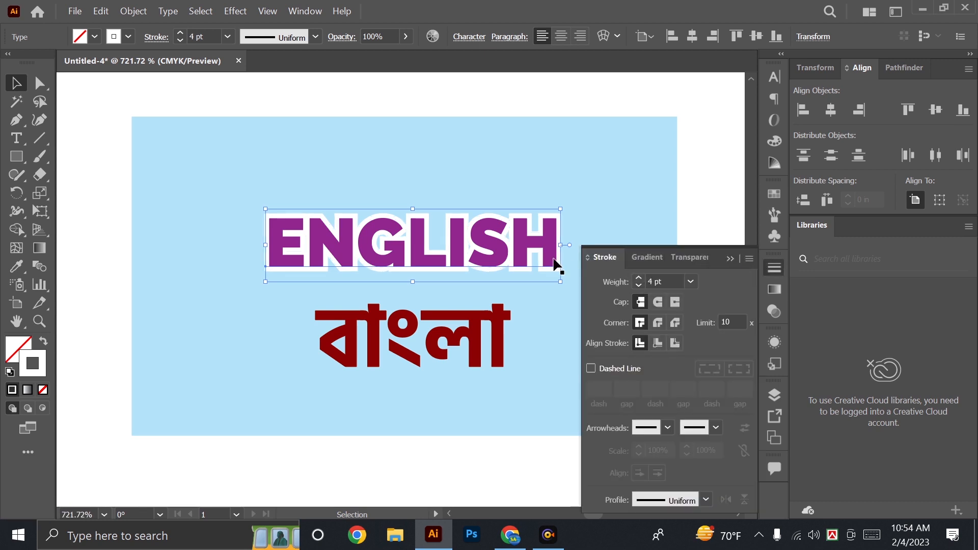
click(658, 325)
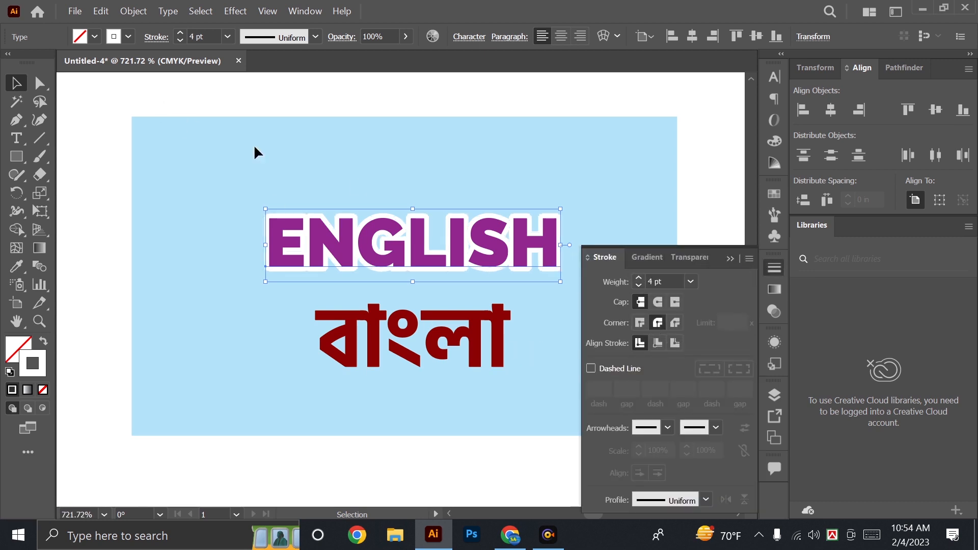
Duplicate the white-outlined "ENGLISH" text in place in front and send the new copy one level backward.
click(101, 12)
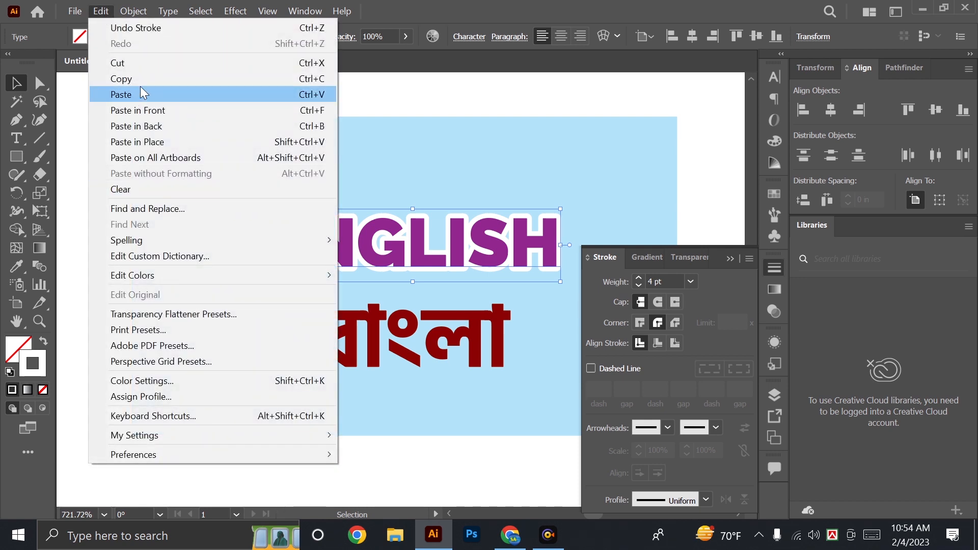
click(143, 79)
click(101, 11)
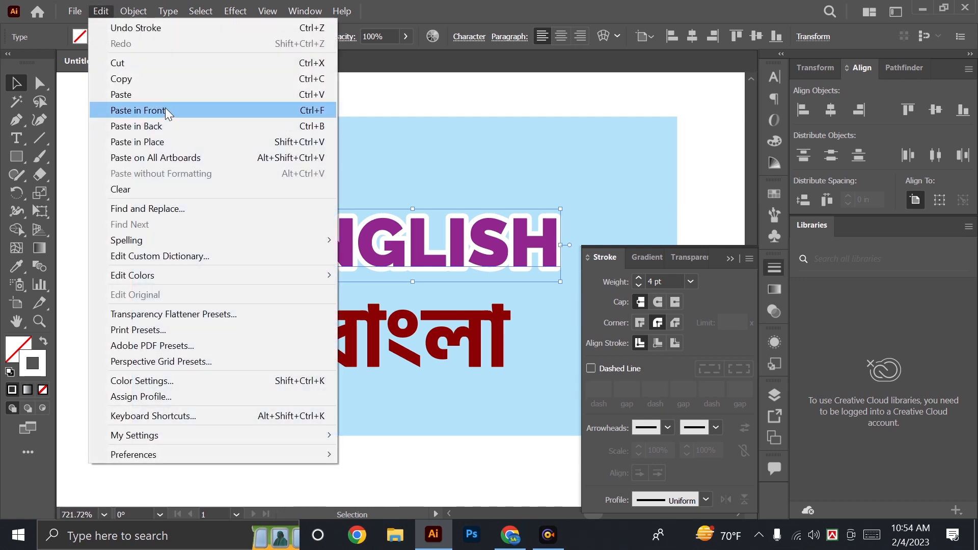
click(165, 108)
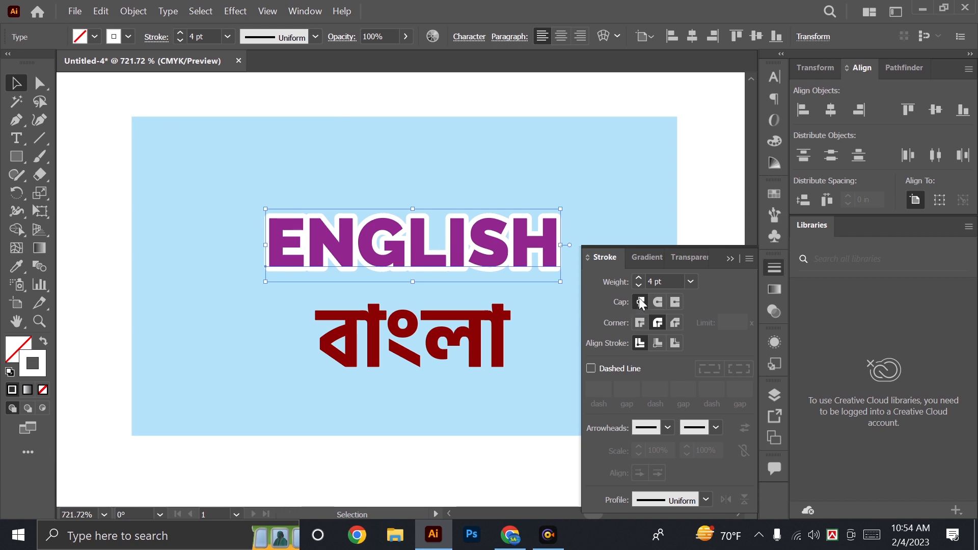
key(ctrl+bracketleft)
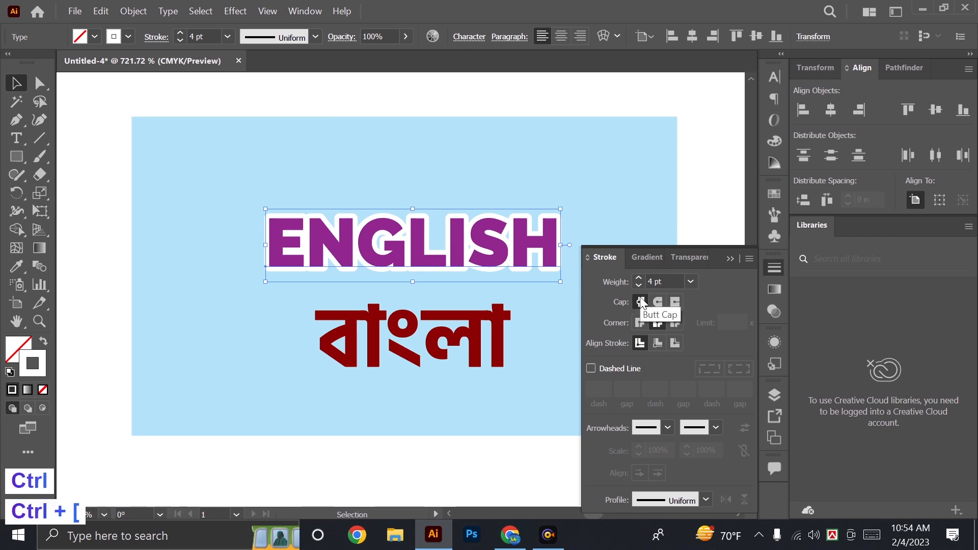
click(730, 259)
Color the rearmost "ENGLISH" copy's stroke magenta and set its weight to 6 pt.
click(775, 141)
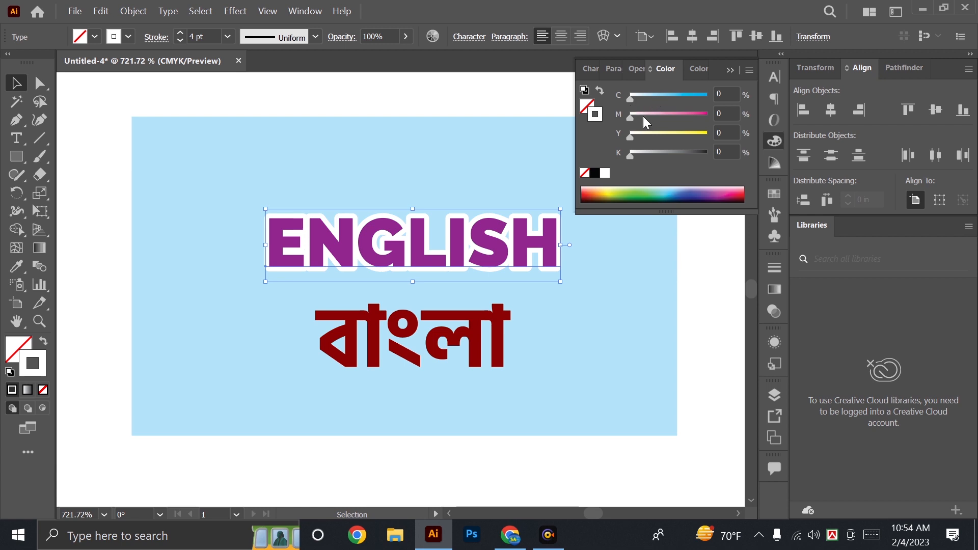
drag(641, 117, 796, 112)
click(778, 265)
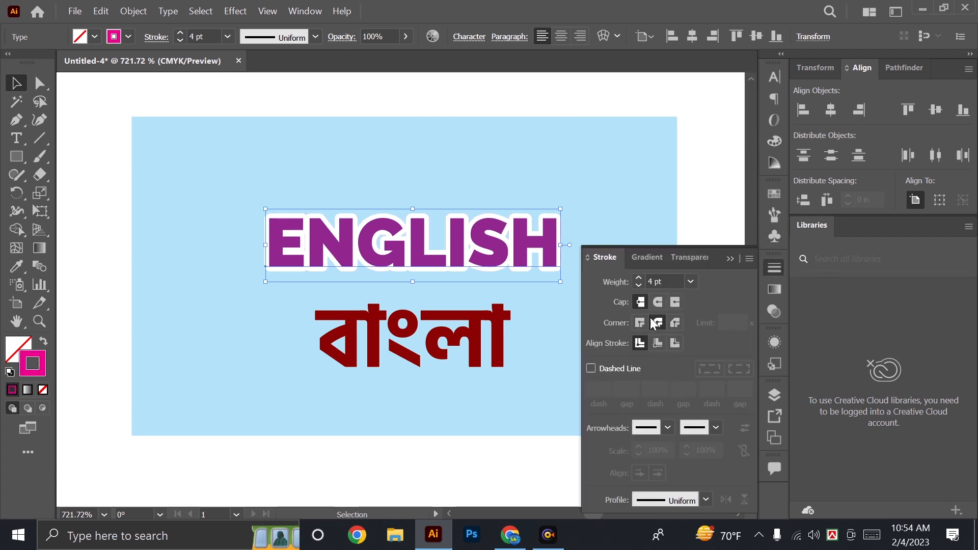
click(639, 278)
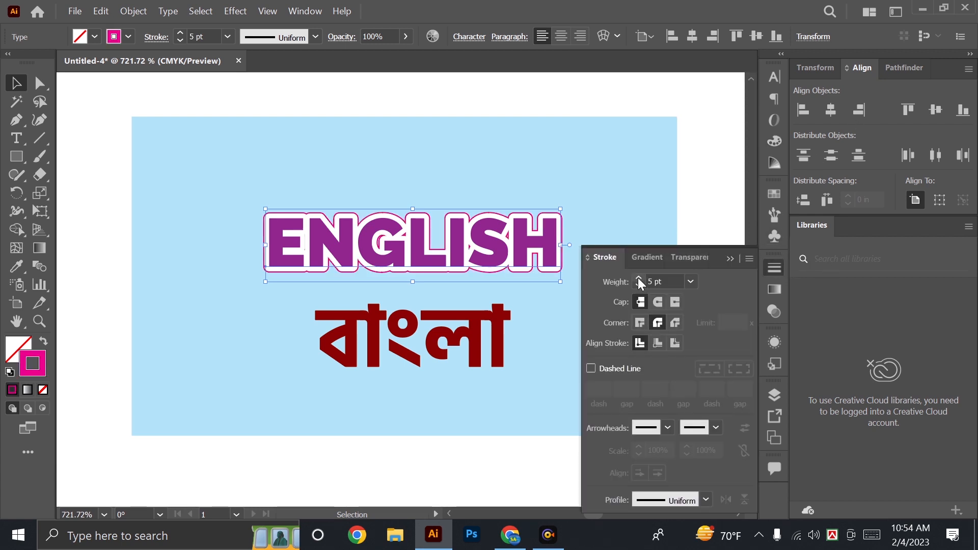
click(639, 278)
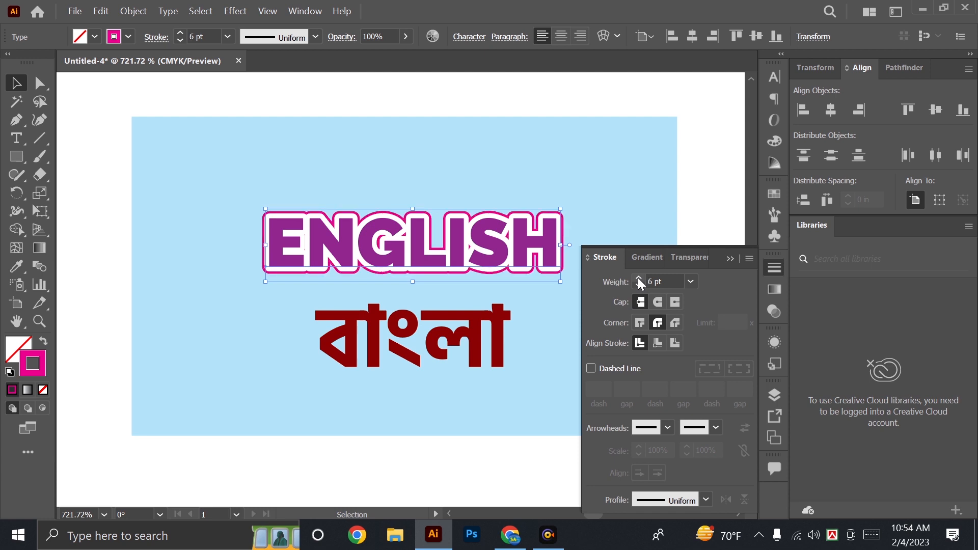
click(728, 260)
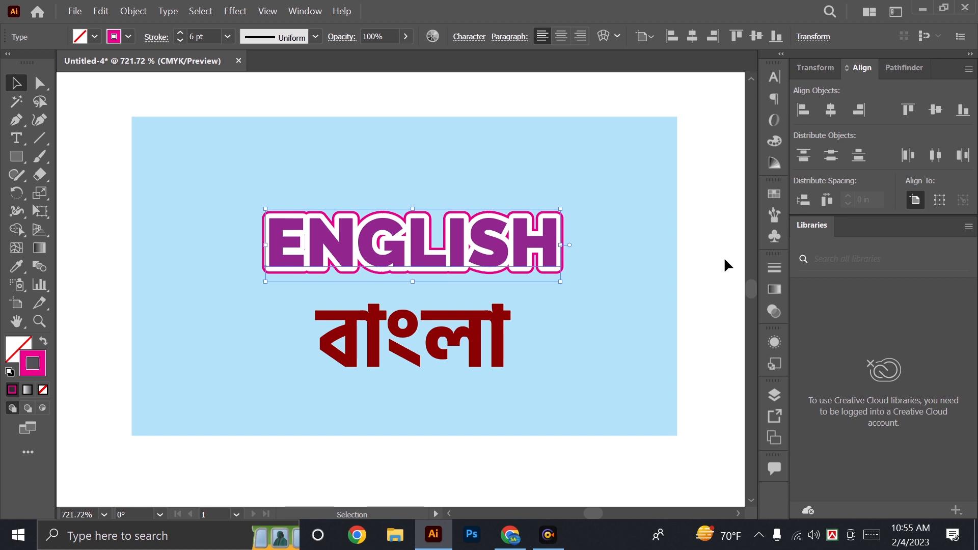
Remove the dark red fill from the Bengali text, leaving it with no fill or stroke.
click(408, 338)
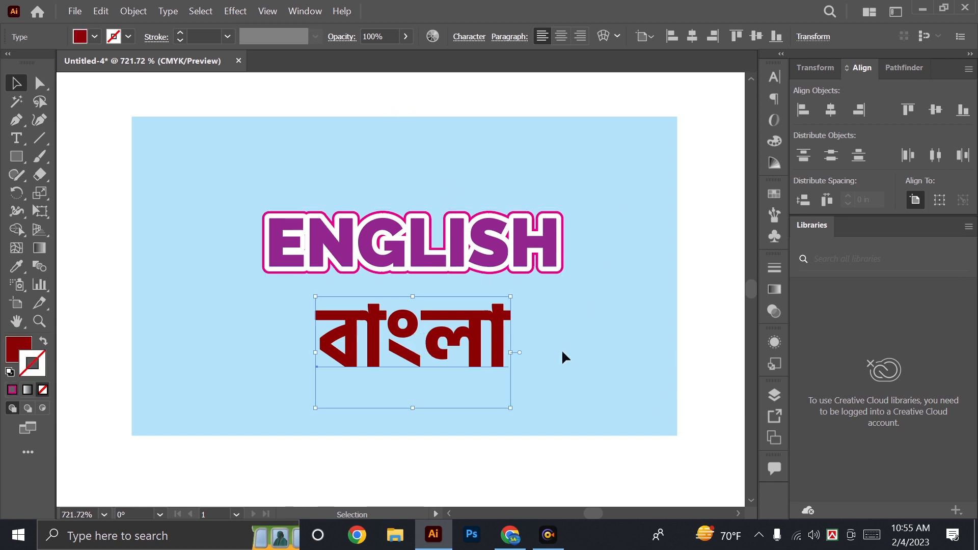
click(16, 359)
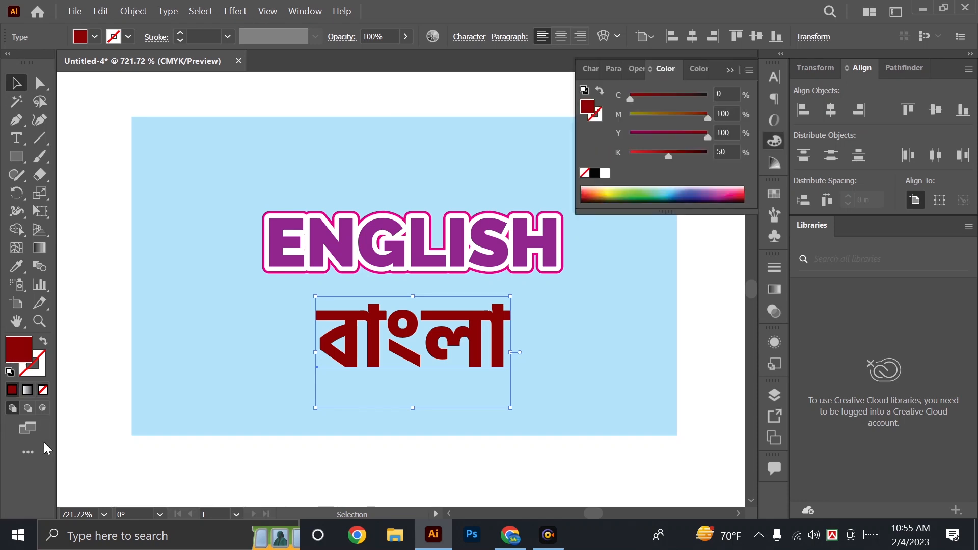
click(43, 390)
click(731, 70)
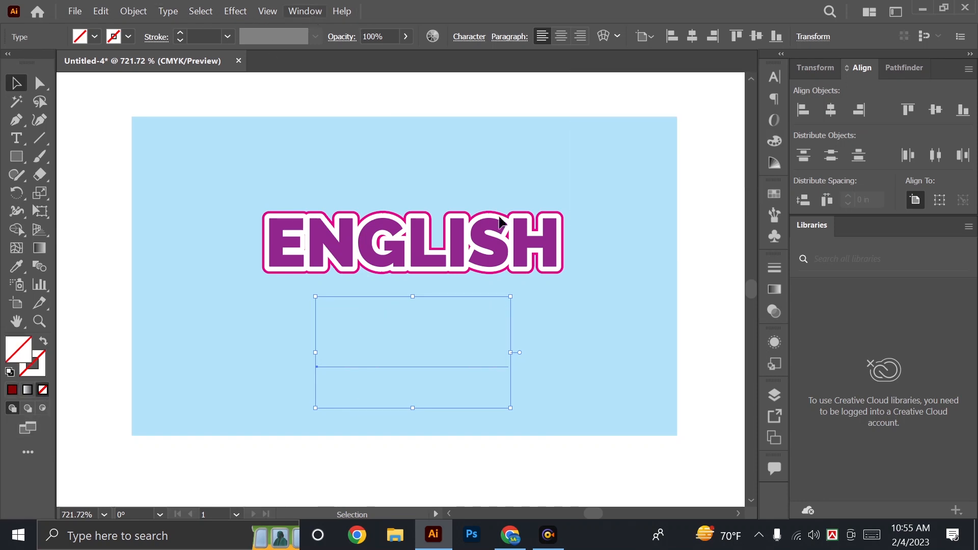
Add a new fill to the Bengali text through its appearance attributes and apply the white-to-black linear gradient swatch.
click(774, 343)
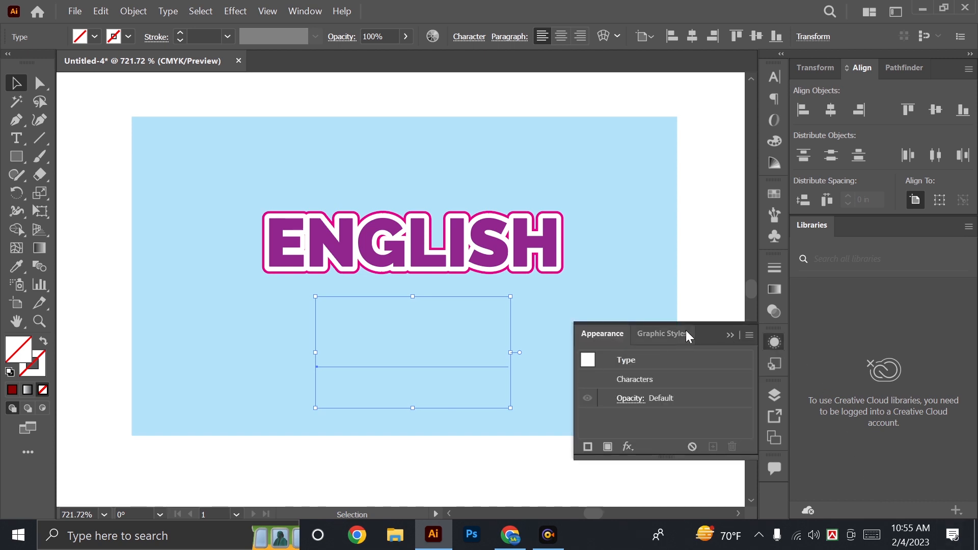
click(731, 335)
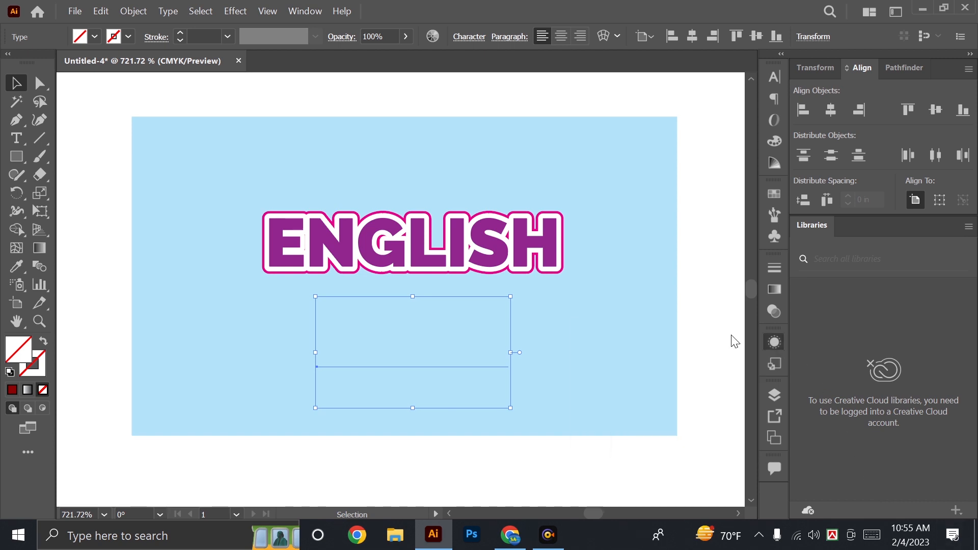
click(307, 13)
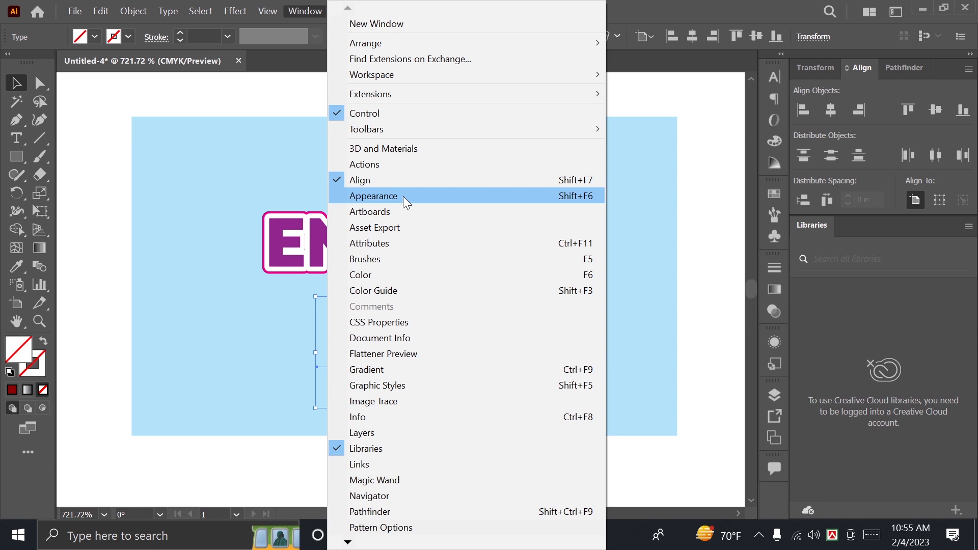
click(406, 202)
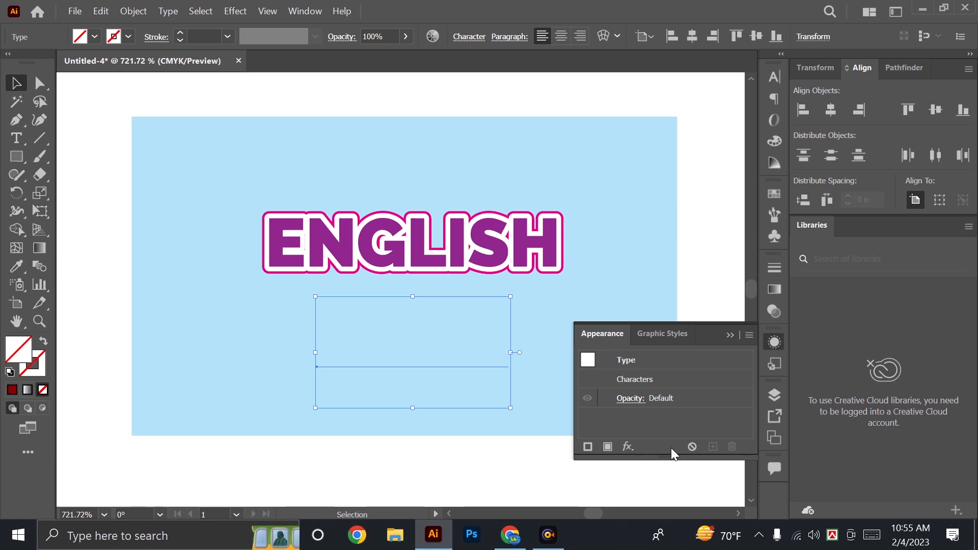
click(608, 446)
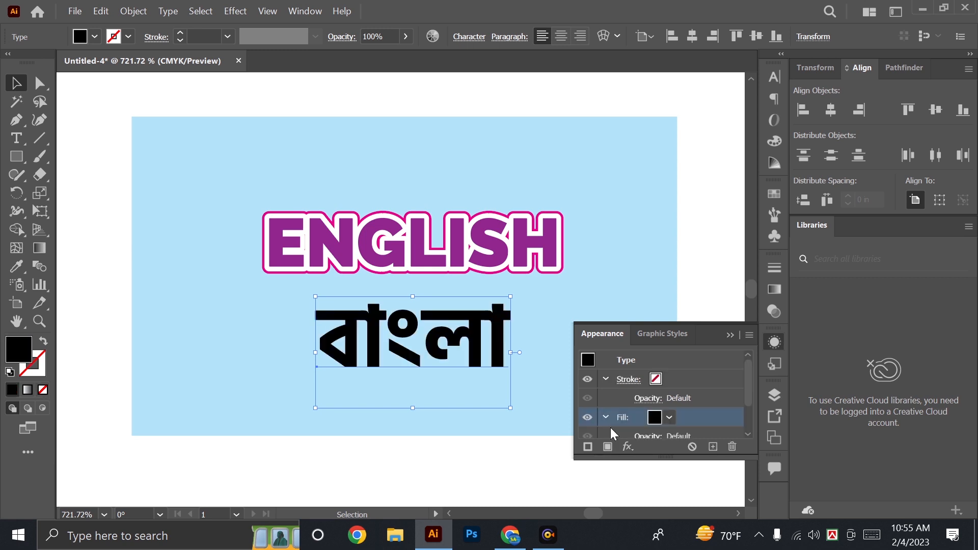
click(669, 418)
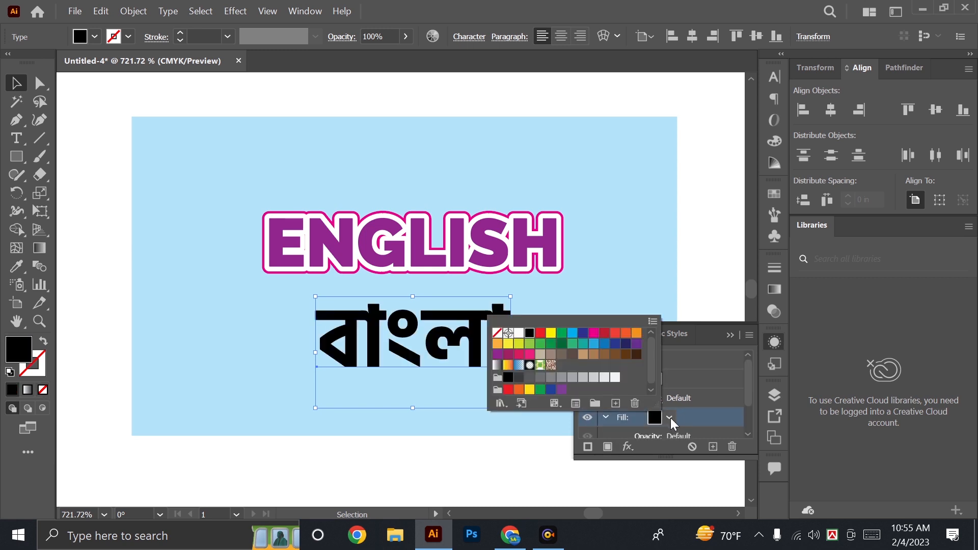
click(498, 367)
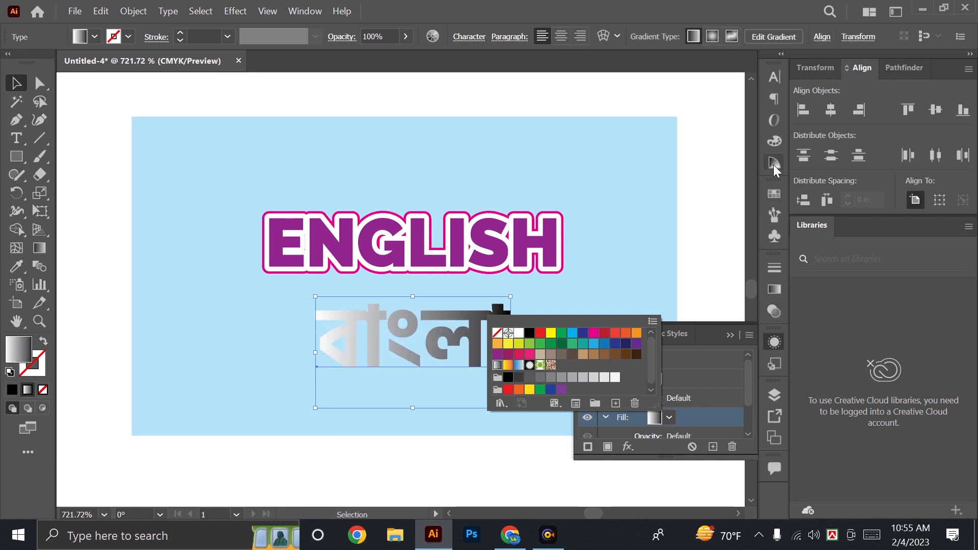
Color the gradient's black end stop dark red with C 0, M 100, Y 100 and K 50.
click(772, 282)
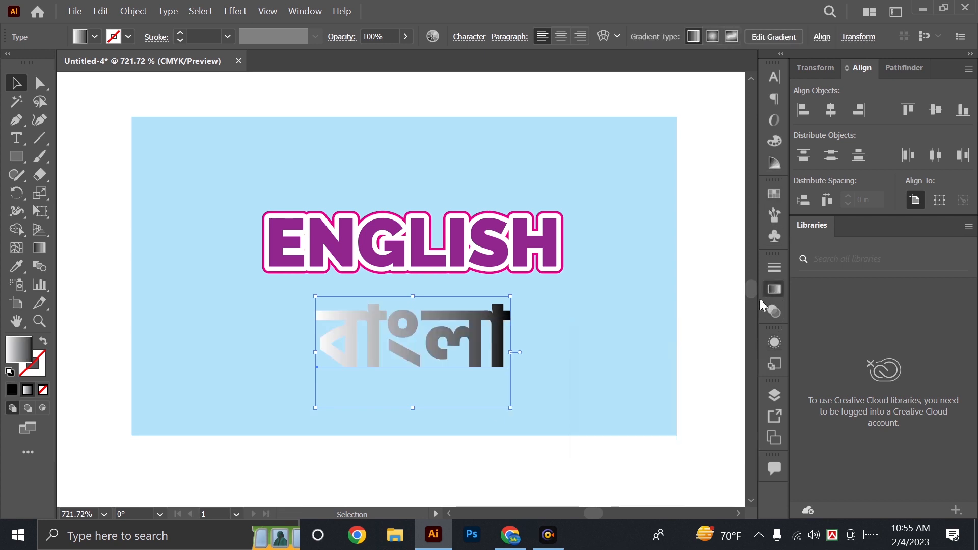
click(728, 405)
double_click(728, 405)
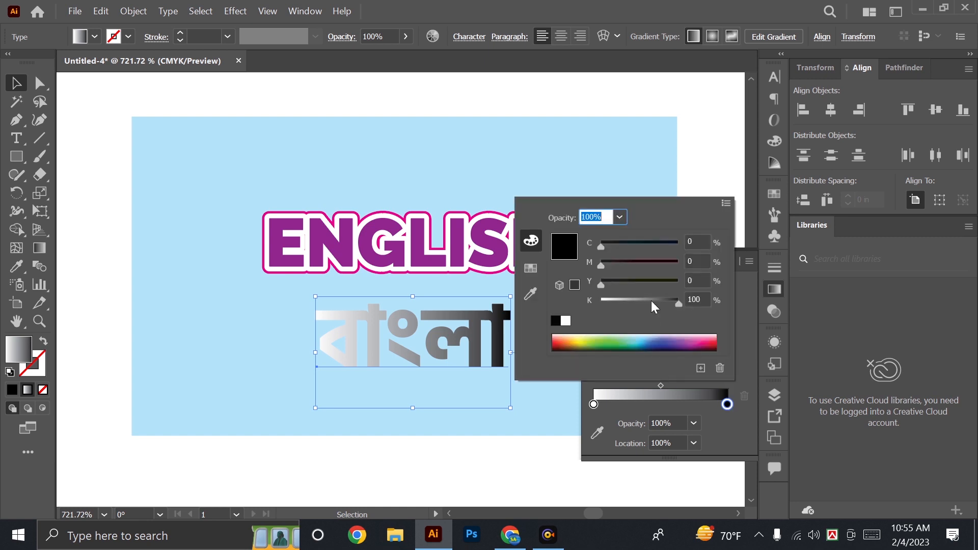
drag(633, 302, 599, 301)
drag(654, 282, 778, 280)
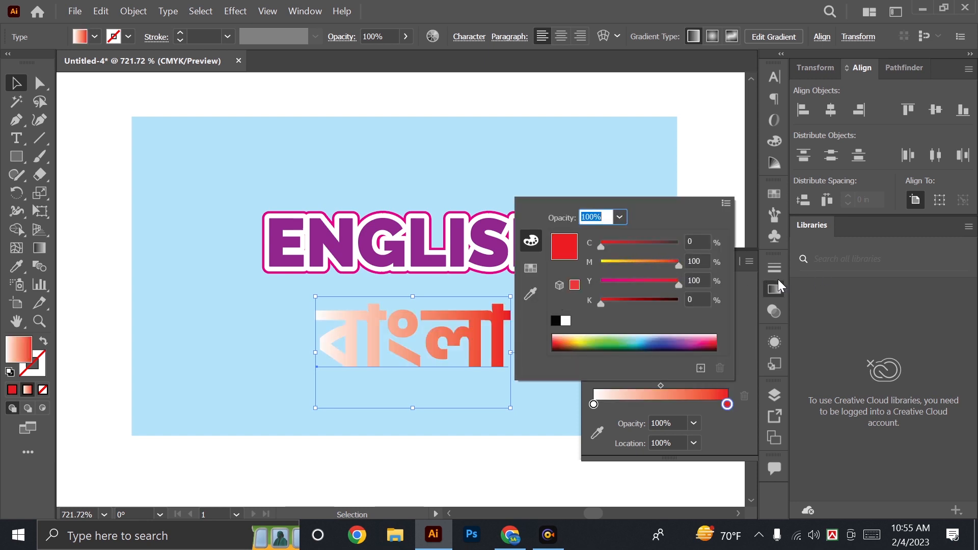
click(696, 300)
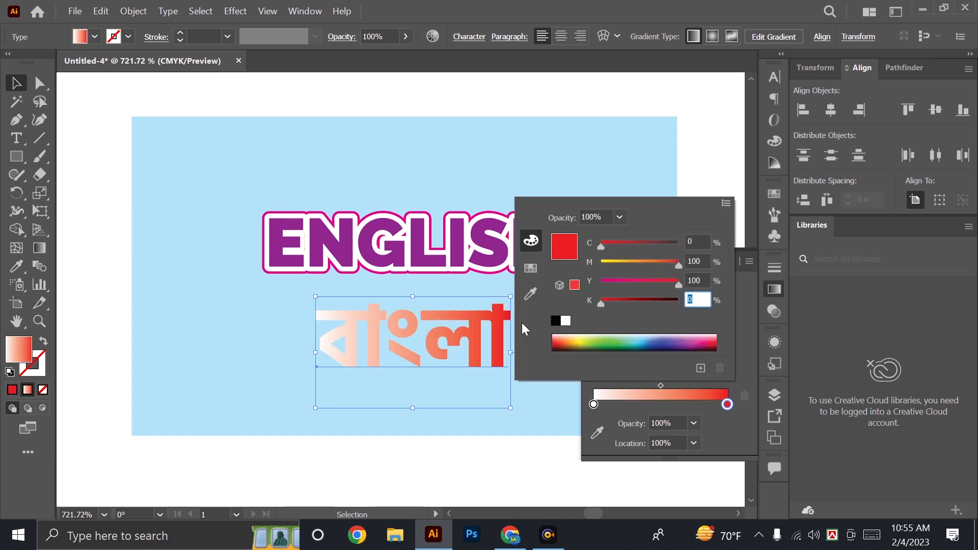
text(50)
key(Return)
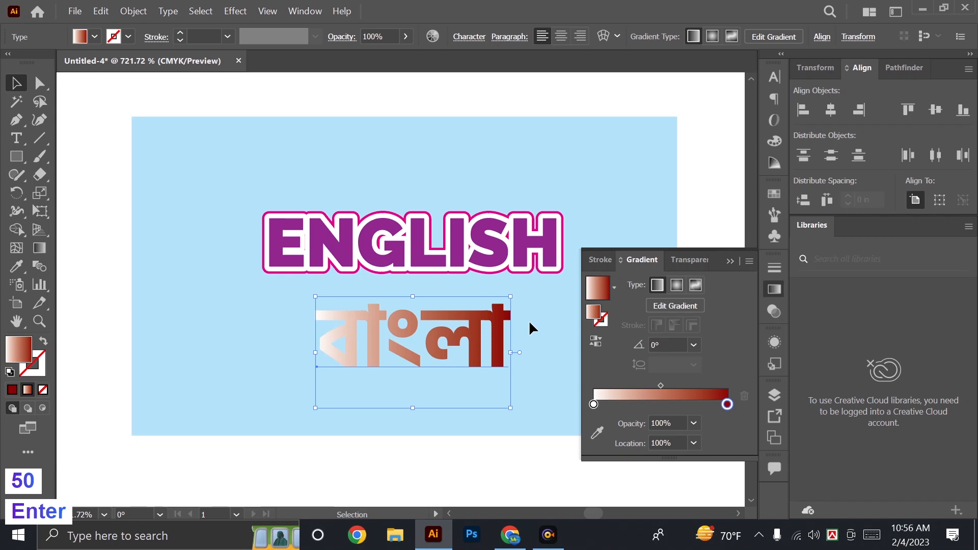
Color the gradient's white start stop red with M 100 and Y 100, and set the gradient angle to 90°.
double_click(594, 404)
click(697, 261)
text(100)
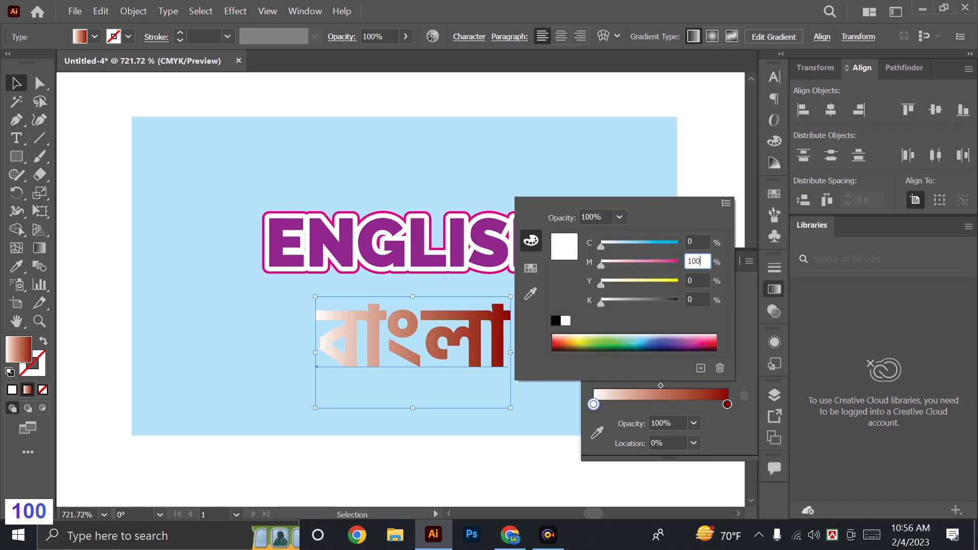
key(Tab)
key(Return)
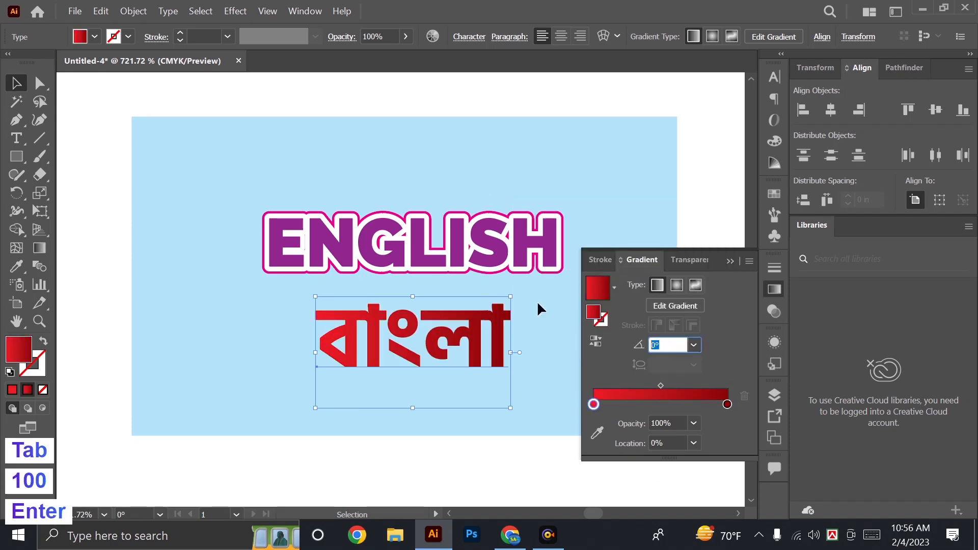
text(90)
key(Return)
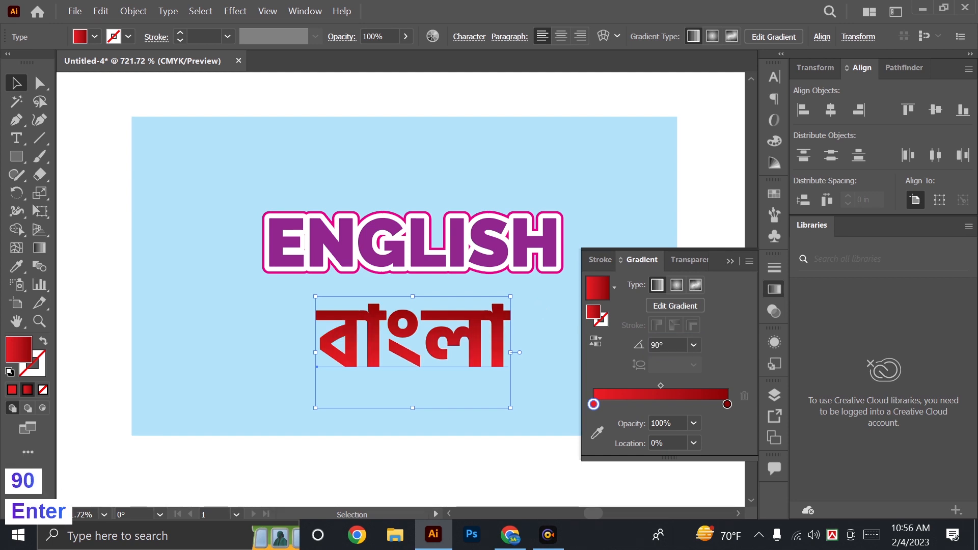
Rearrange the gradient with the dark red stop at about 54% between the red start stop and a second red stop.
drag(727, 404, 689, 405)
click(594, 404)
drag(642, 404, 668, 399)
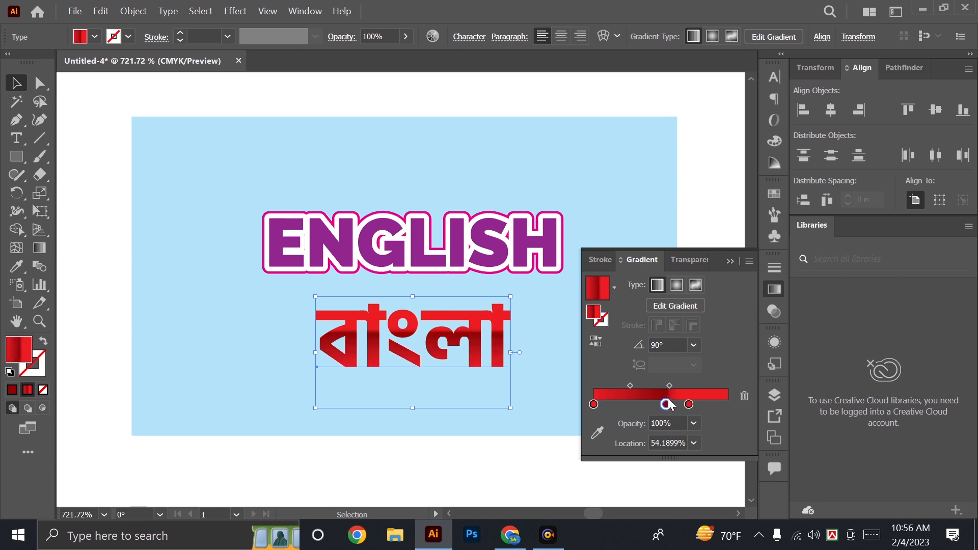
click(730, 261)
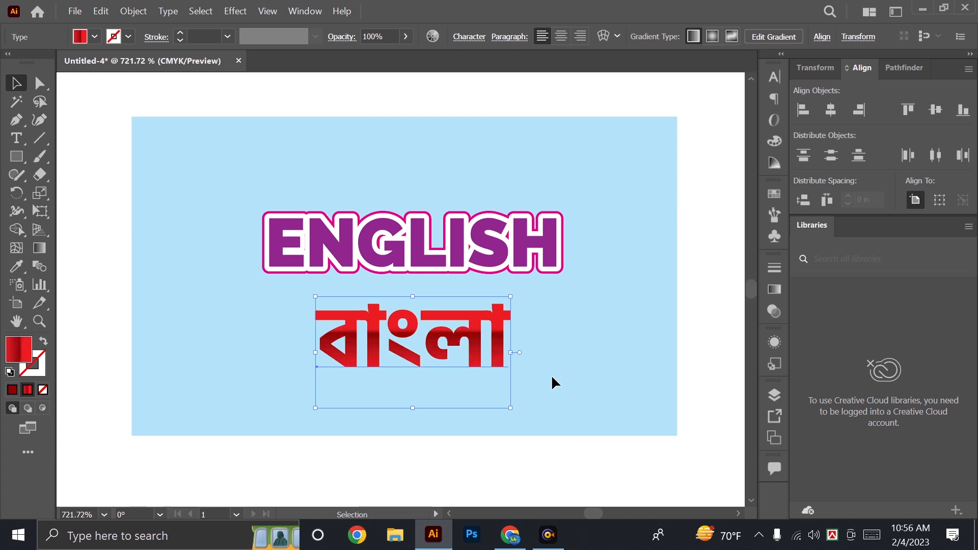
Add a new white stroke to the Bengali text's appearance and set its weight to 3 pt.
click(774, 343)
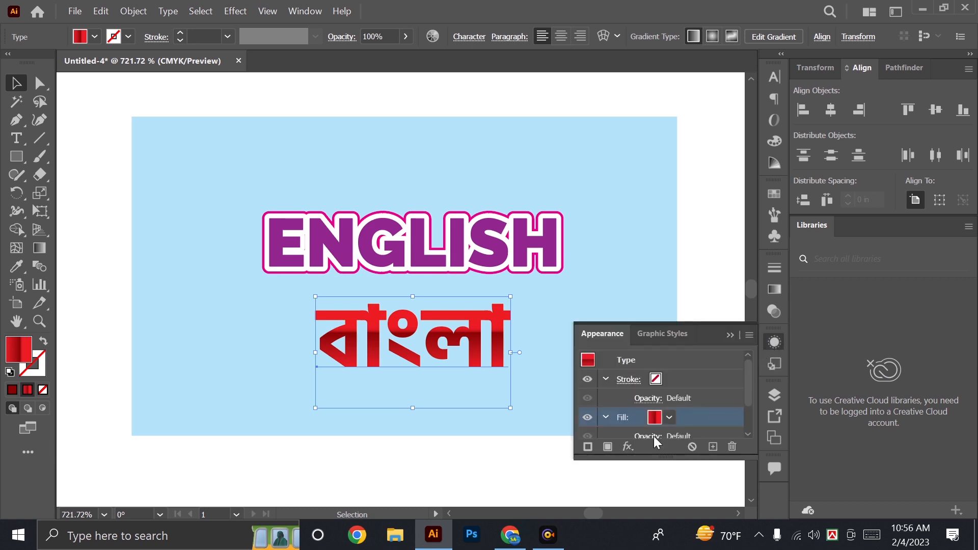
click(588, 447)
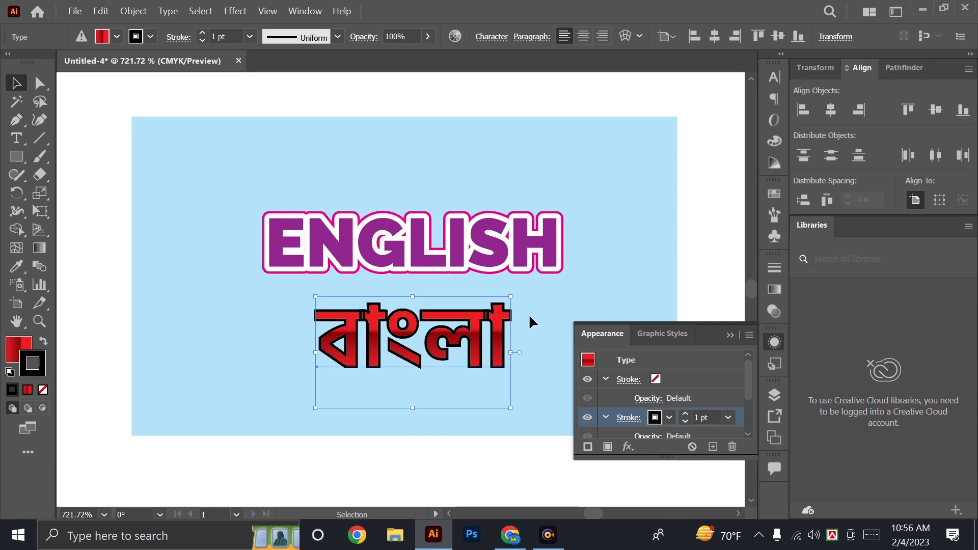
click(655, 418)
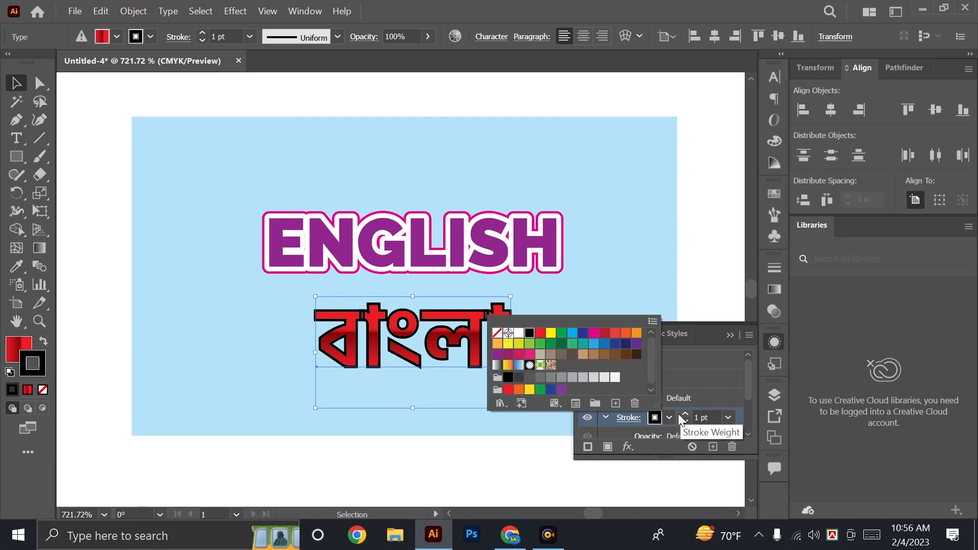
click(518, 334)
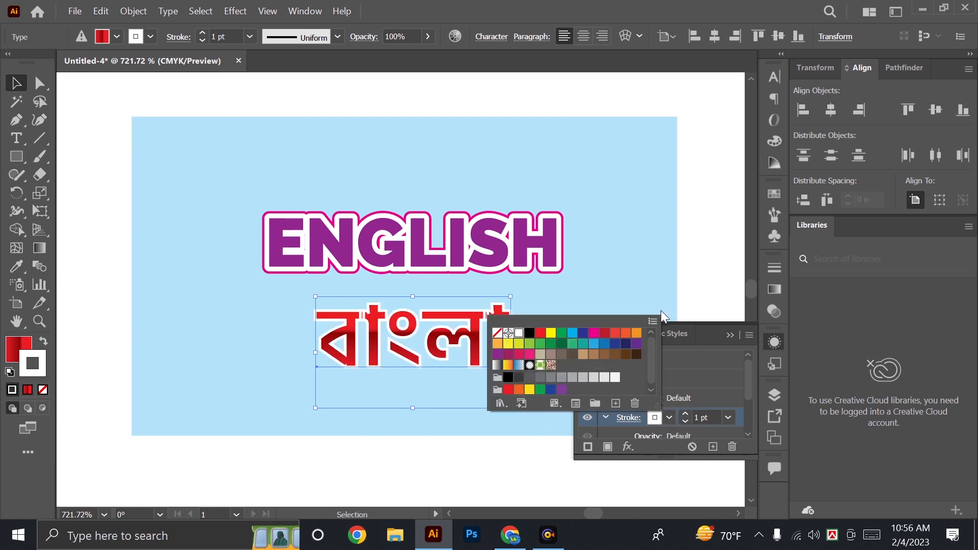
click(686, 414)
click(689, 415)
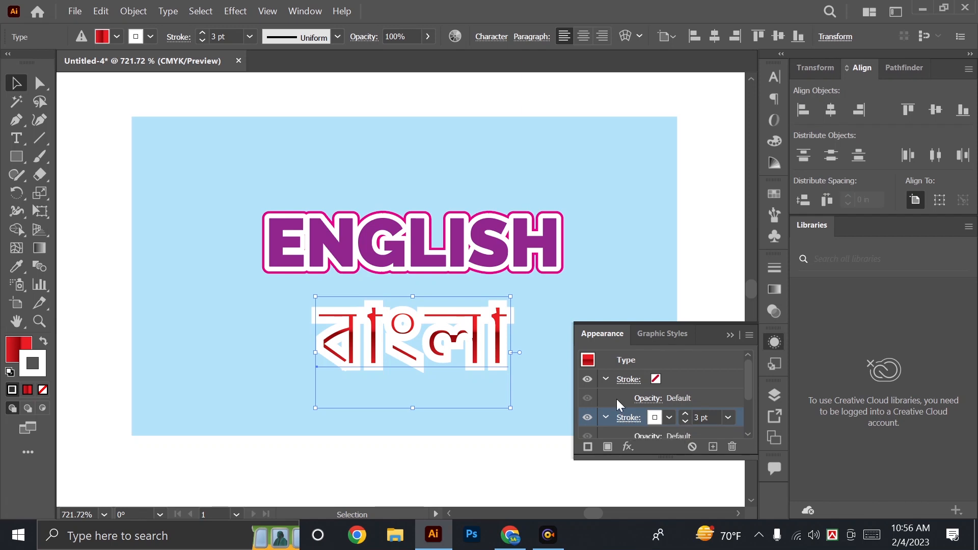
Move the gradient fill above the white stroke in the stacking order and increase that stroke's weight to 4 pt.
click(613, 445)
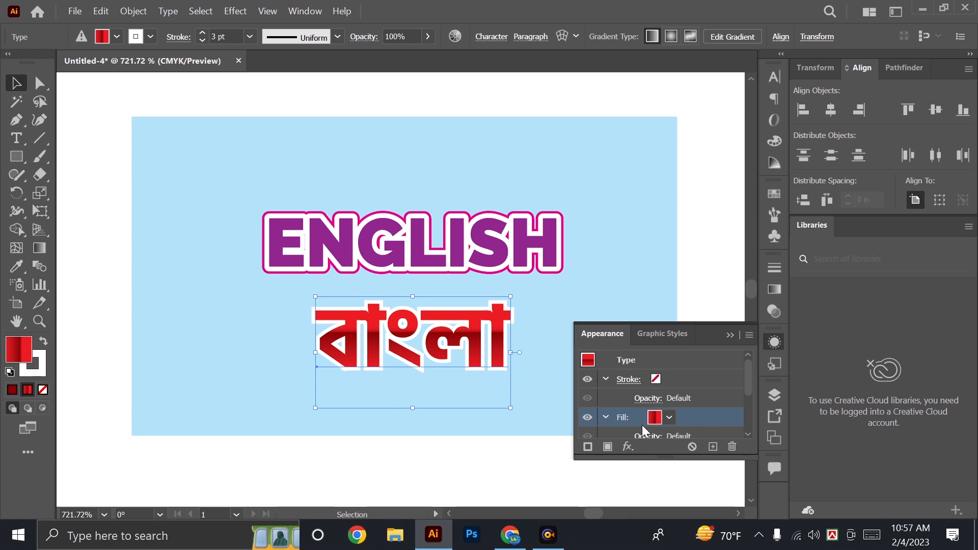
scroll(676, 377, down, 3)
click(683, 375)
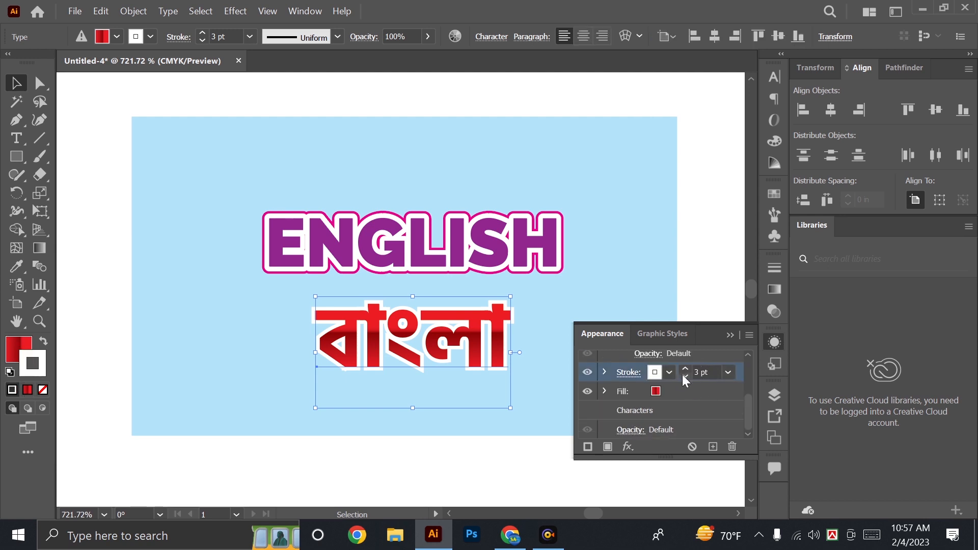
click(685, 370)
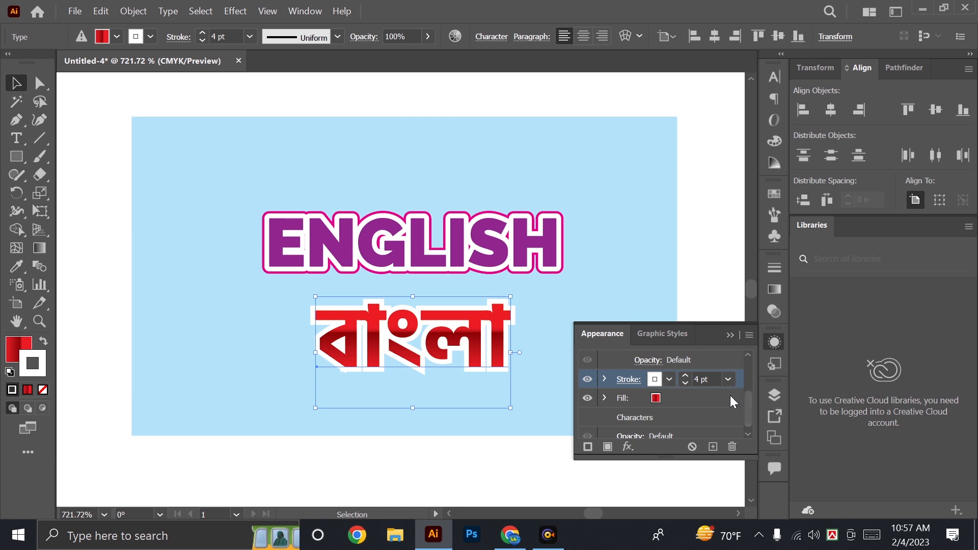
Add another stroke beneath the white one, color it red and set its weight to 6 pt.
click(588, 446)
click(655, 397)
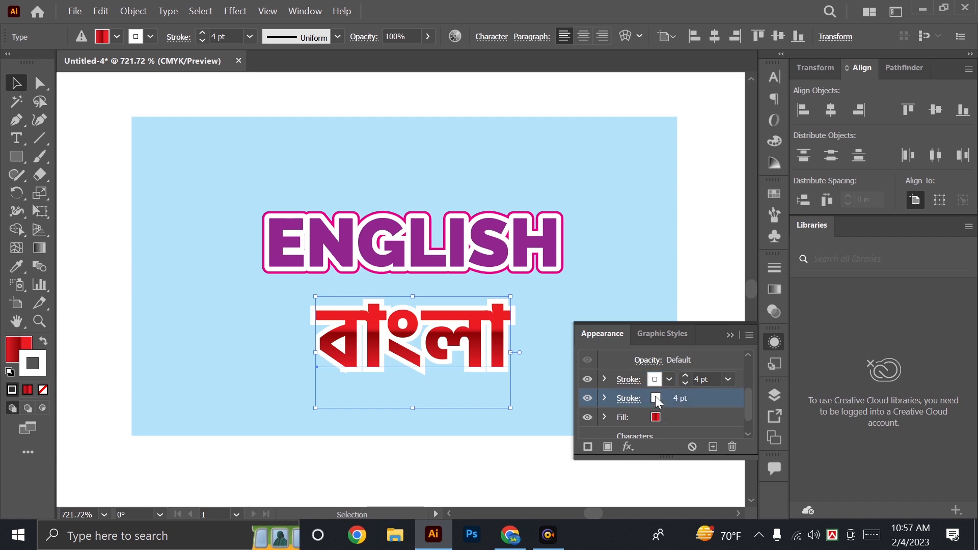
click(655, 398)
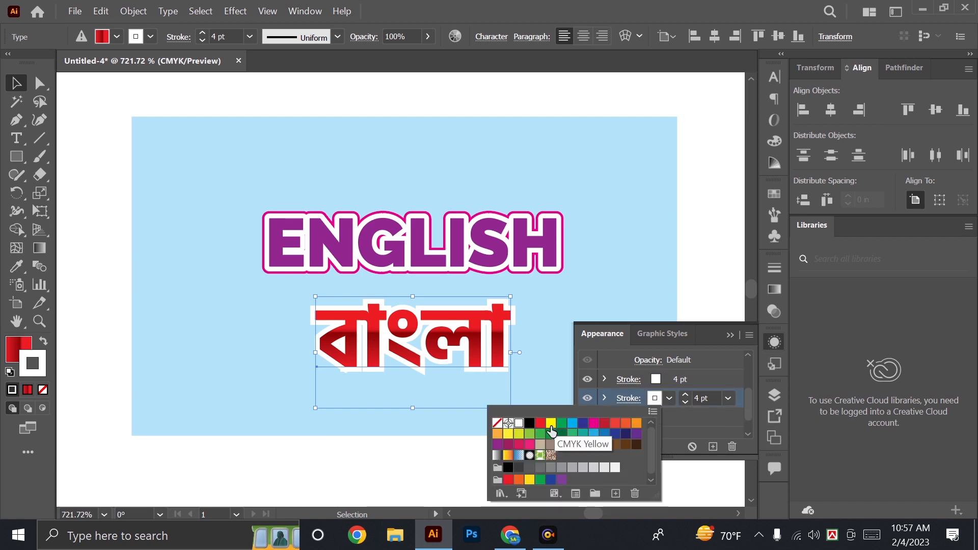
click(508, 479)
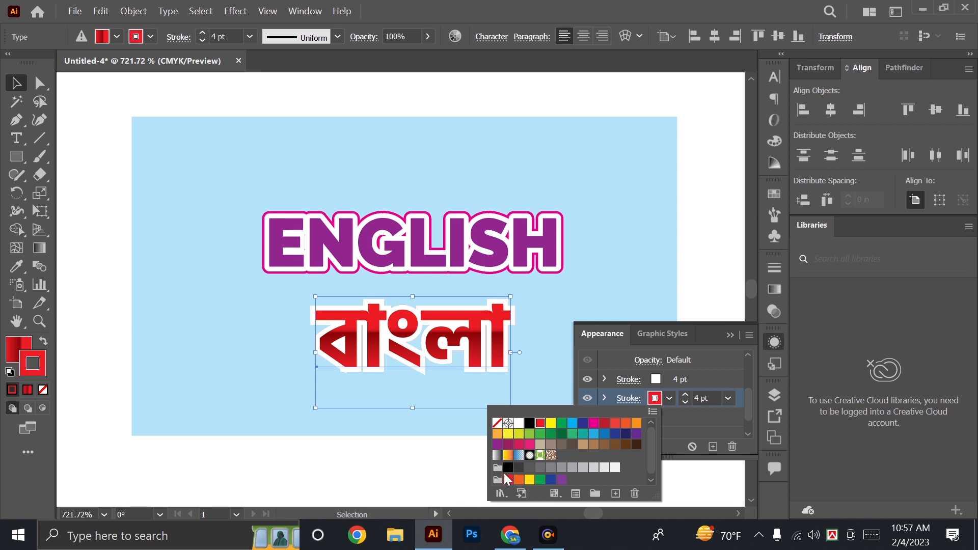
click(730, 332)
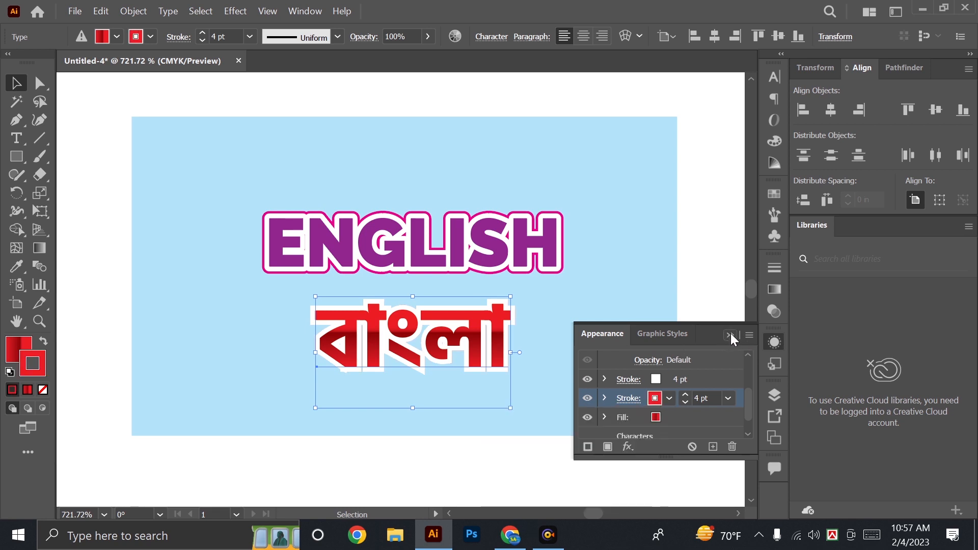
click(684, 395)
click(684, 395)
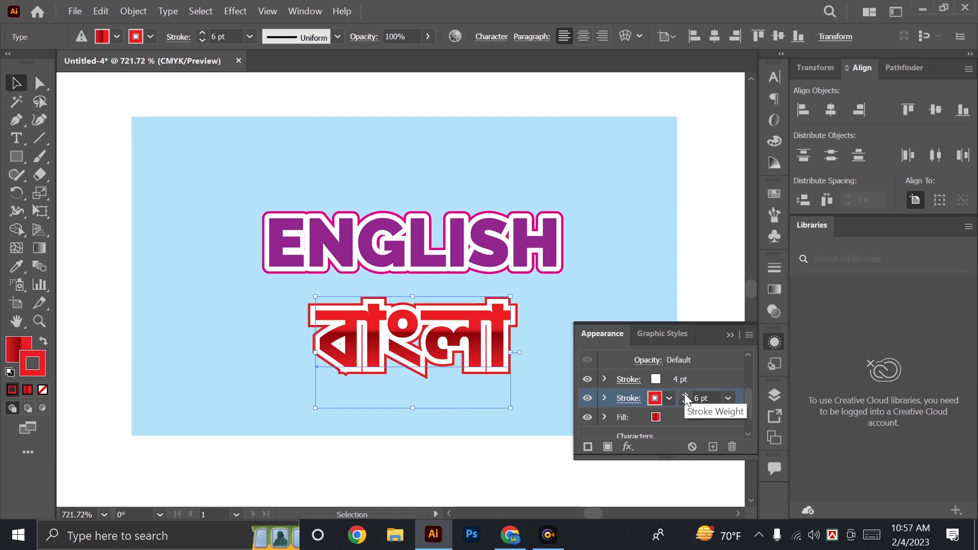
Give both the red and the white strokes of the Bengali text round corner joins, and deselect the text.
click(629, 398)
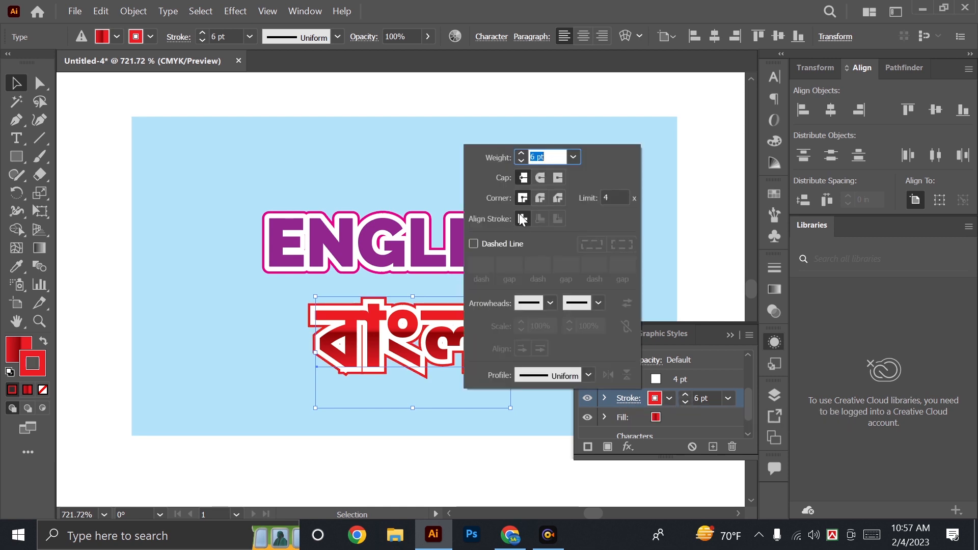
click(540, 198)
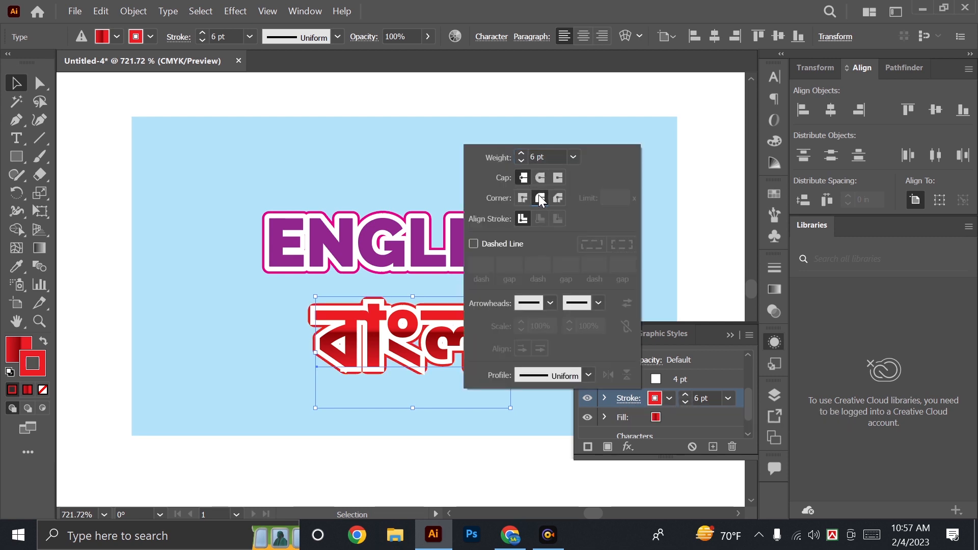
click(629, 380)
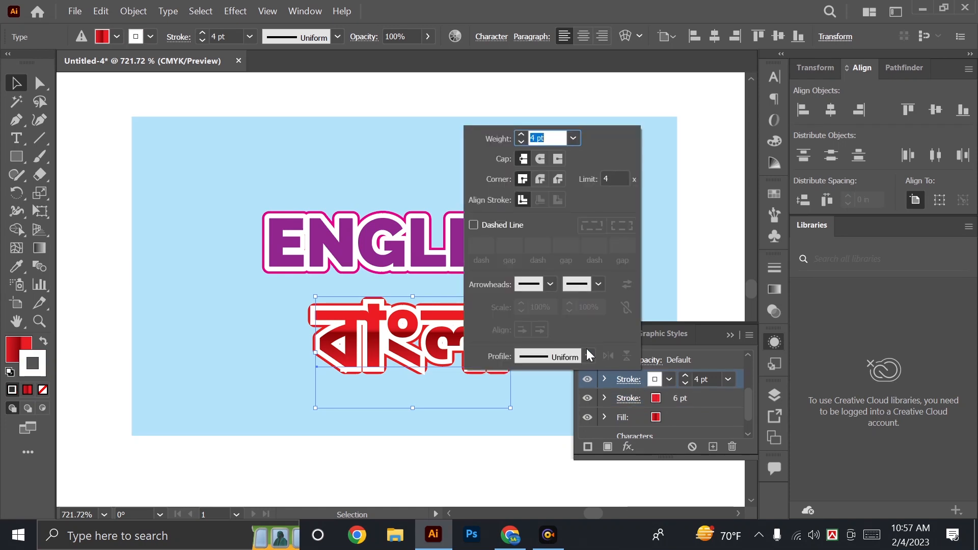
click(539, 178)
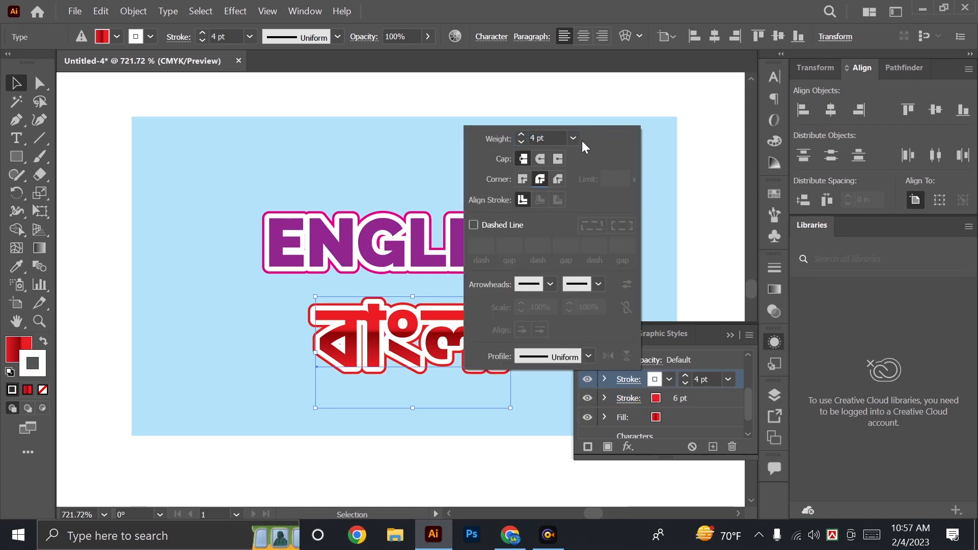
click(635, 380)
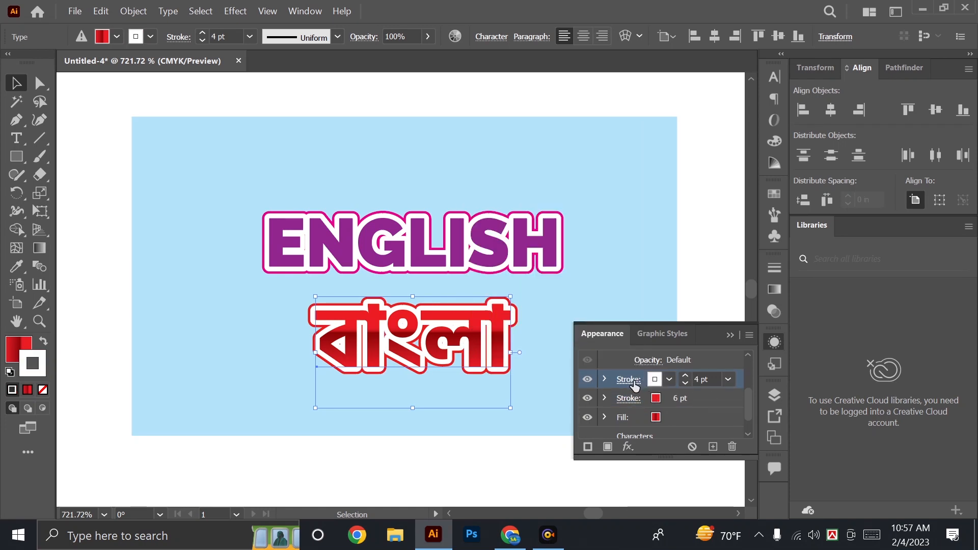
click(730, 335)
click(706, 340)
drag(701, 337, 704, 346)
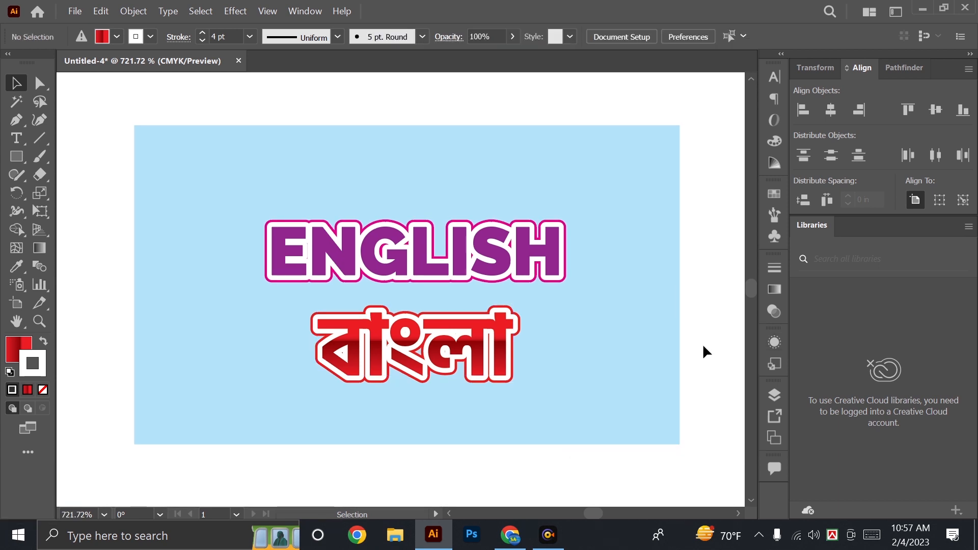